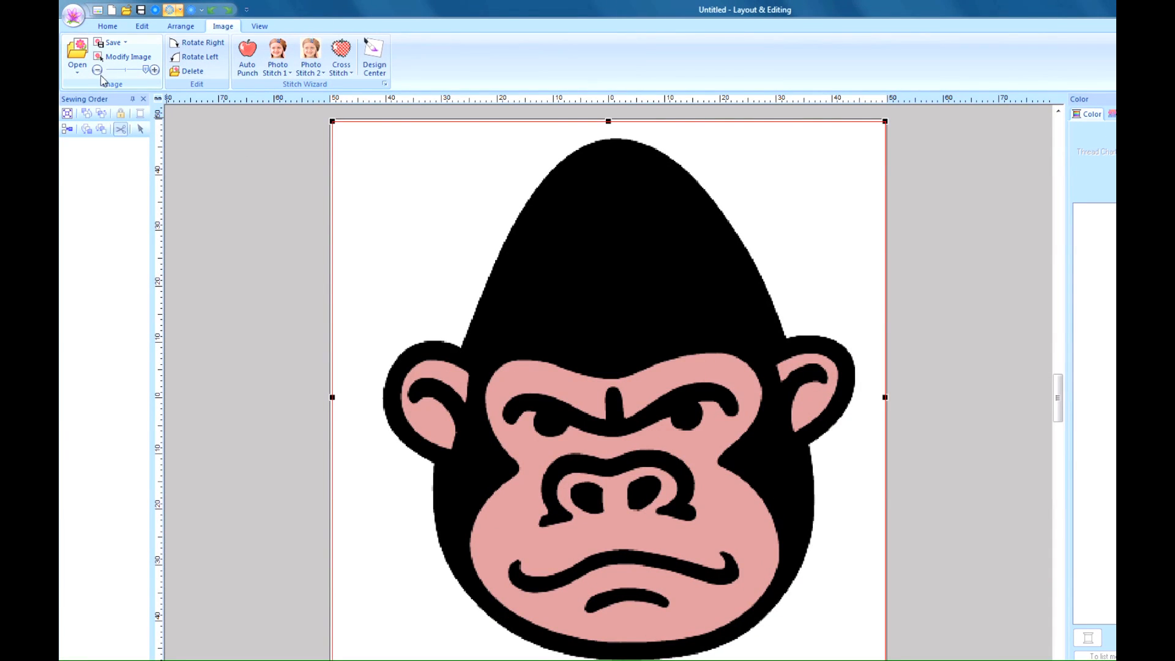
Step: Fade the gorilla background image to a faint tracing template and deselect it
{"action": "left_click", "coordinate": [97, 70]}
{"action": "left_click", "coordinate": [98, 70]}
{"action": "left_click", "coordinate": [97, 70]}
{"action": "left_click", "coordinate": [97, 69]}
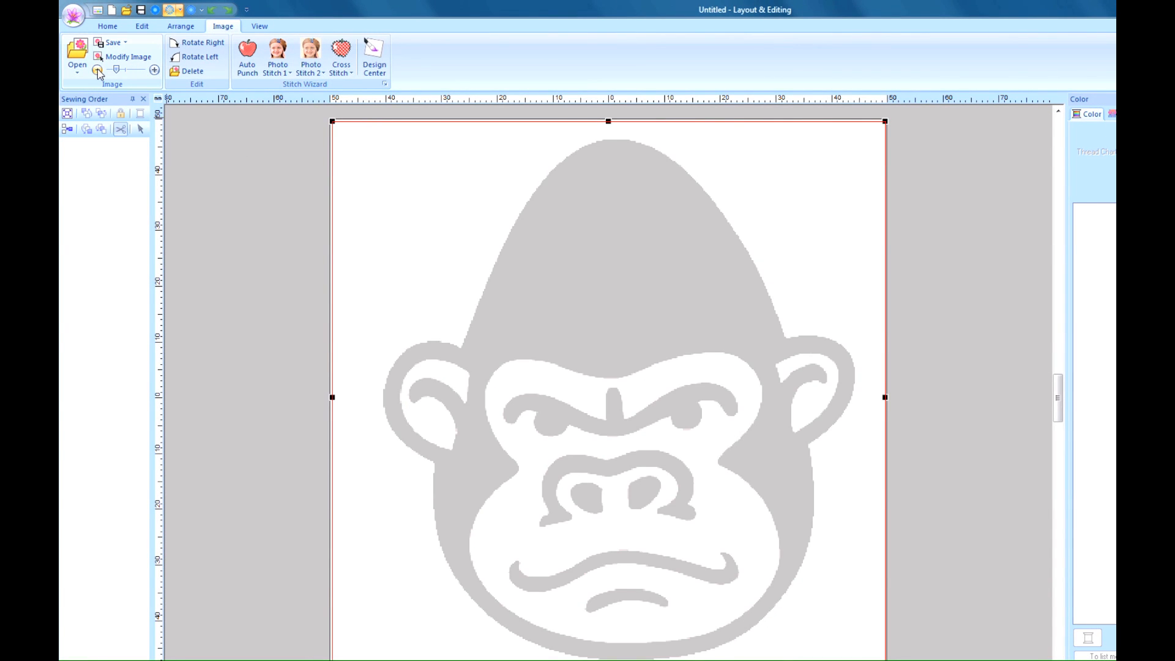
{"action": "left_click", "coordinate": [281, 224]}
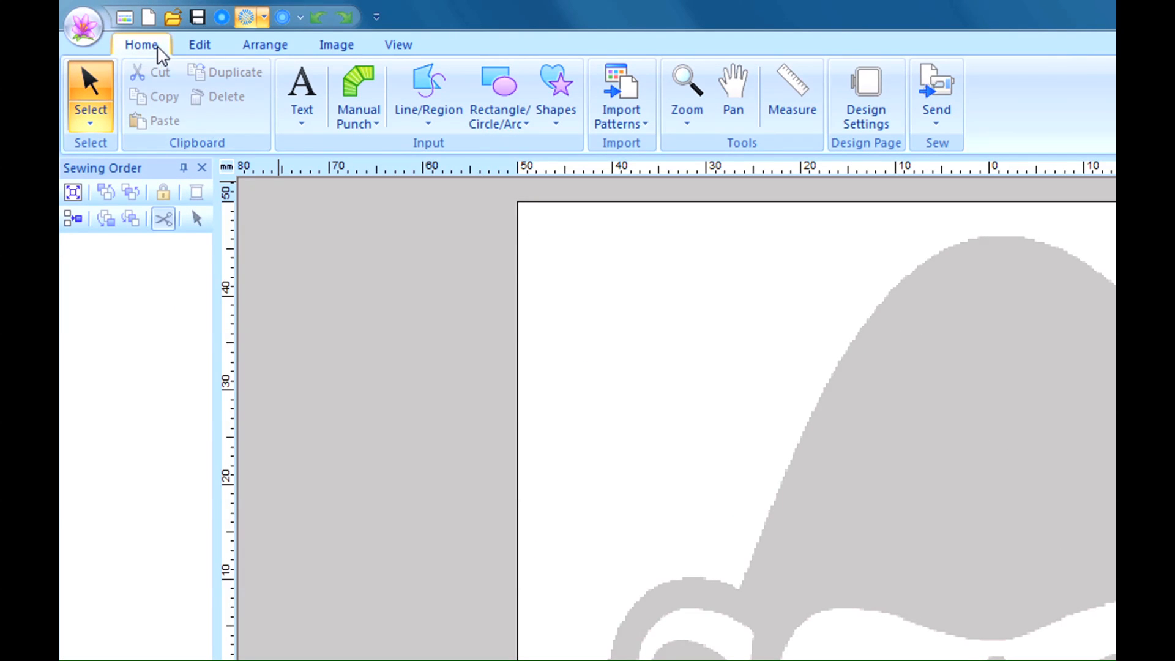
Step: Start a closed curve region with line sewing turned off and the fill stitch thread set to 900 Embroidery Black
{"action": "left_click", "coordinate": [425, 123]}
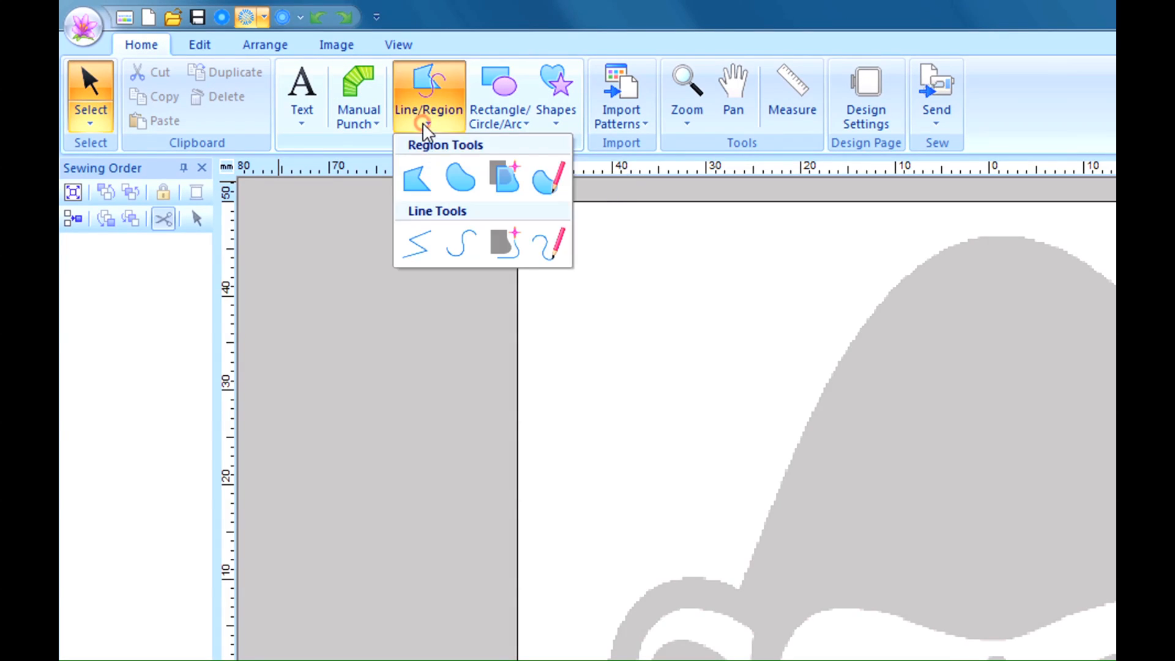
{"action": "left_click", "coordinate": [458, 179]}
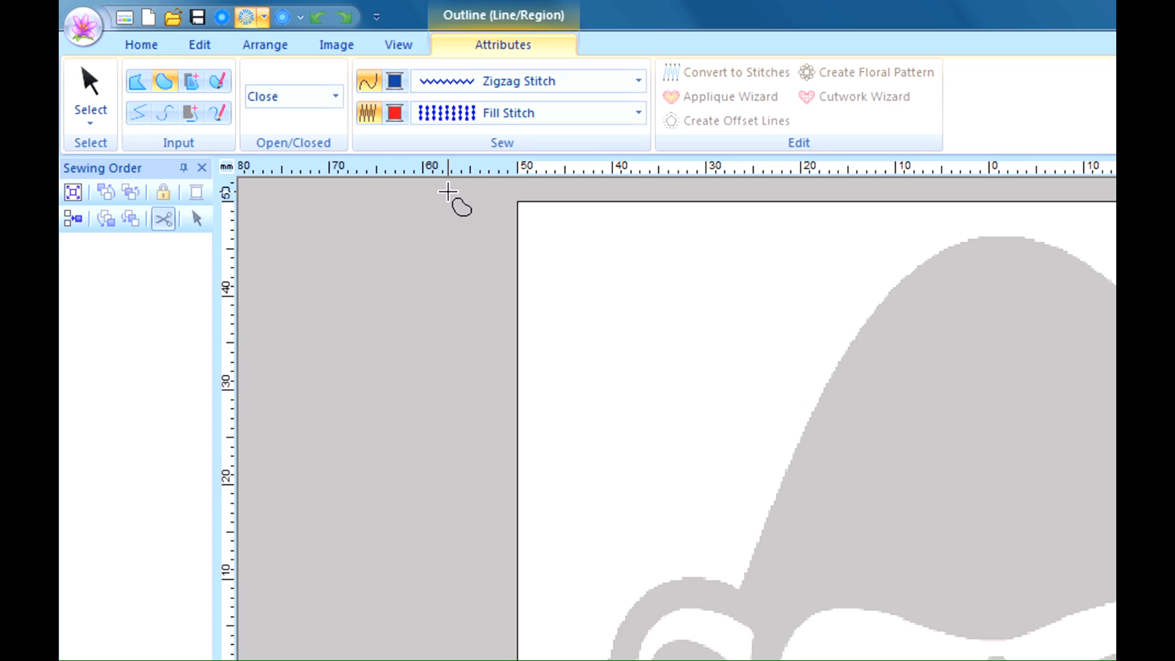
{"action": "left_click", "coordinate": [550, 48]}
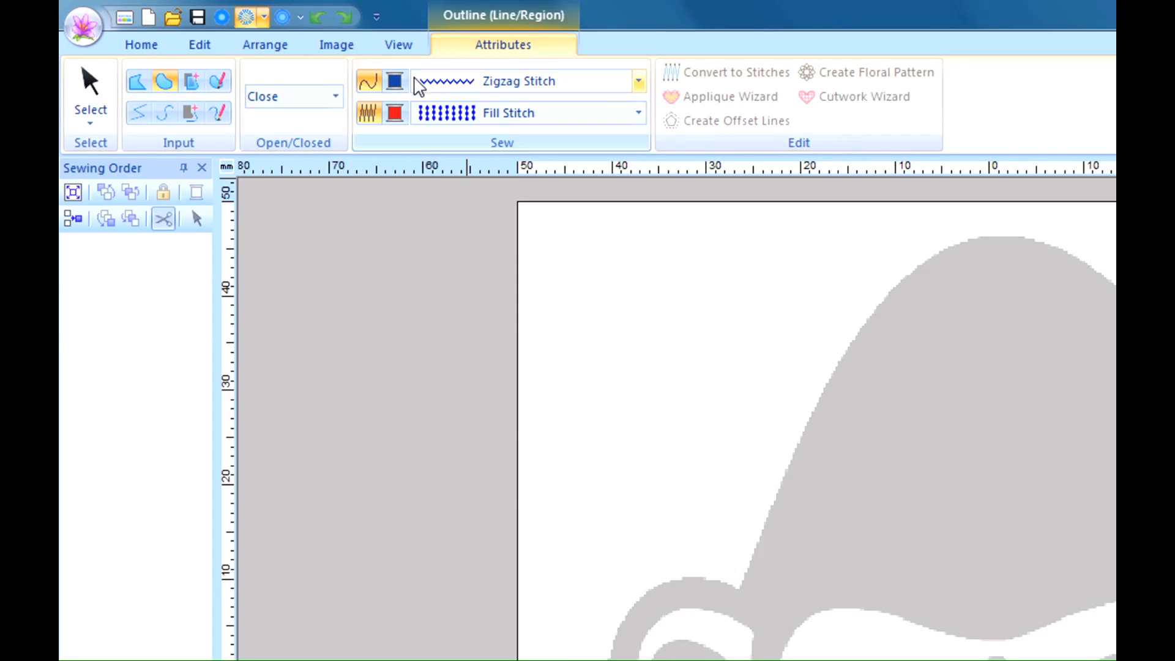
{"action": "left_click", "coordinate": [367, 87]}
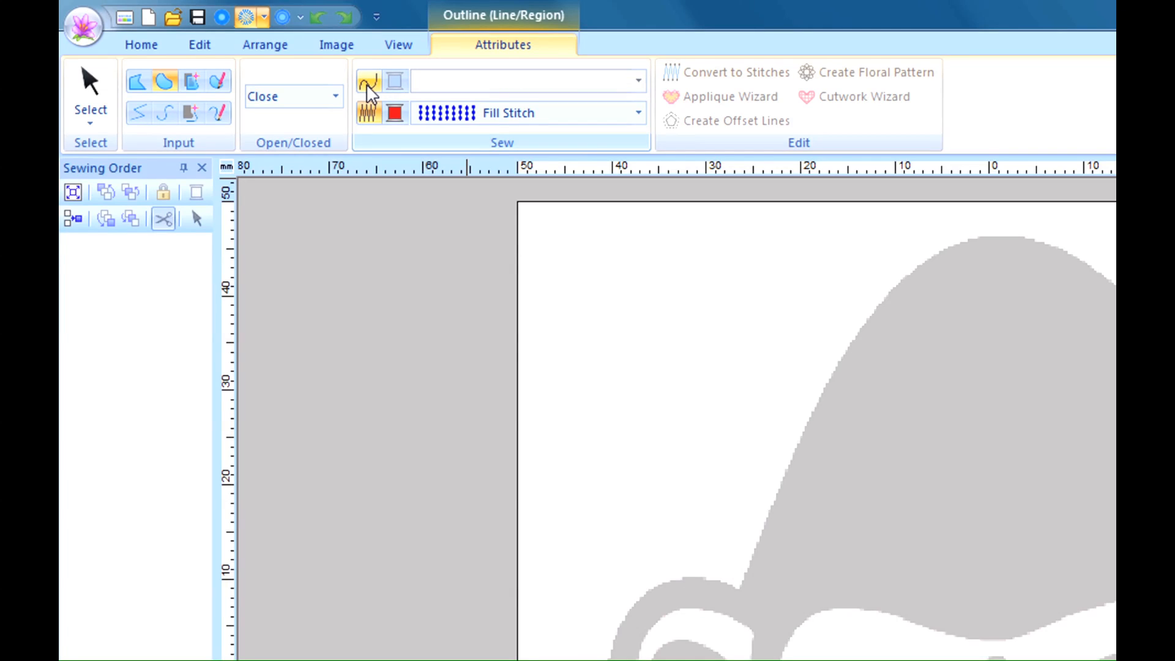
{"action": "left_click", "coordinate": [395, 113]}
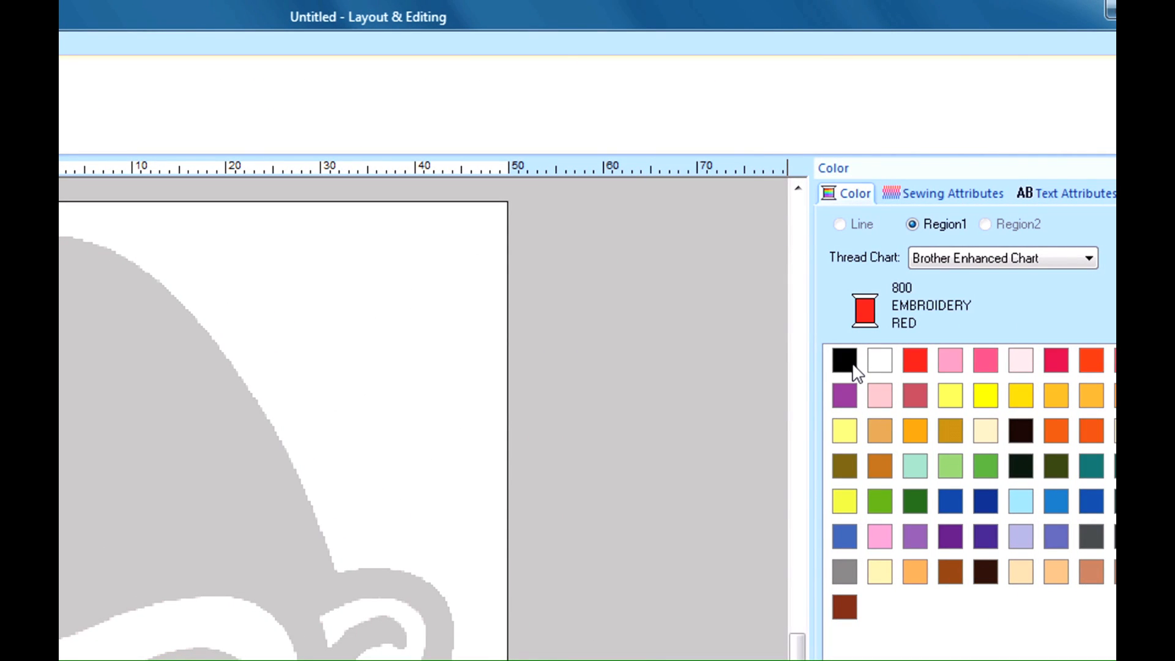
{"action": "left_click", "coordinate": [845, 362]}
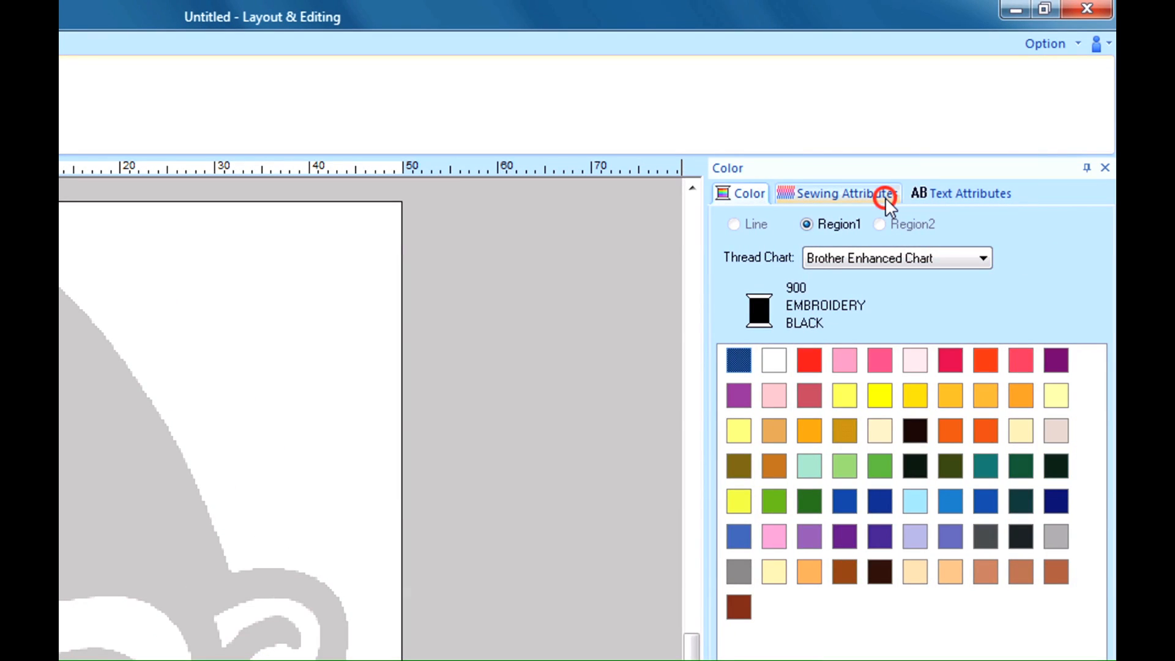
Step: Enable under sewing for the region and raise its fill density one step above 4.5 line/mm
{"action": "left_click", "coordinate": [885, 197]}
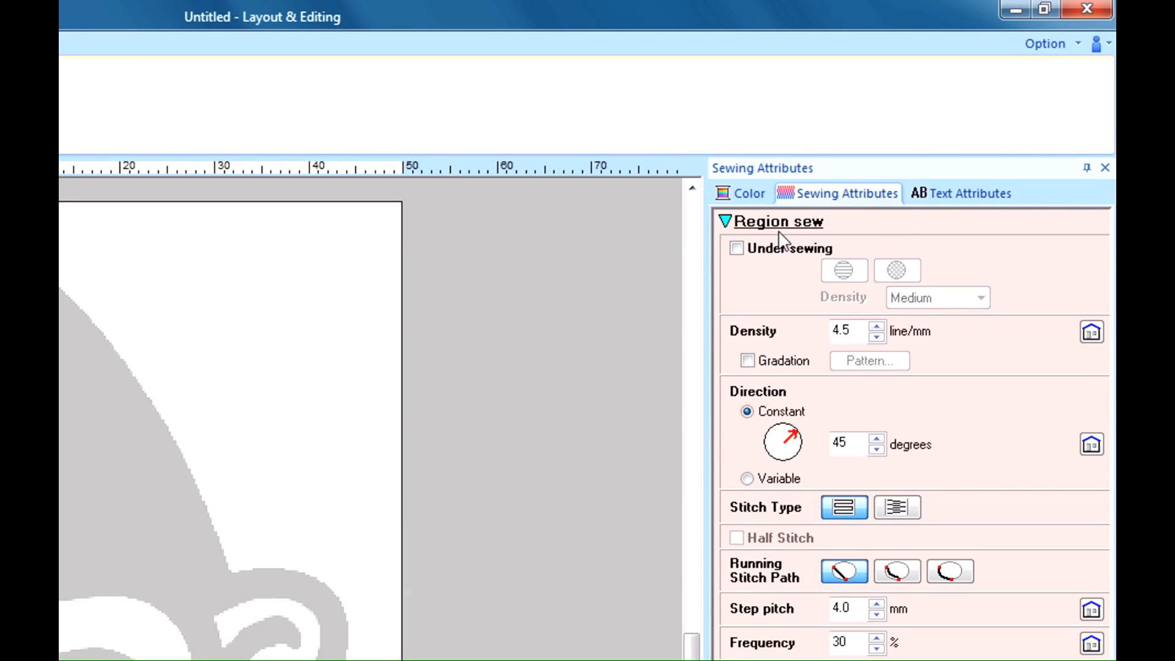
{"action": "left_click", "coordinate": [737, 250]}
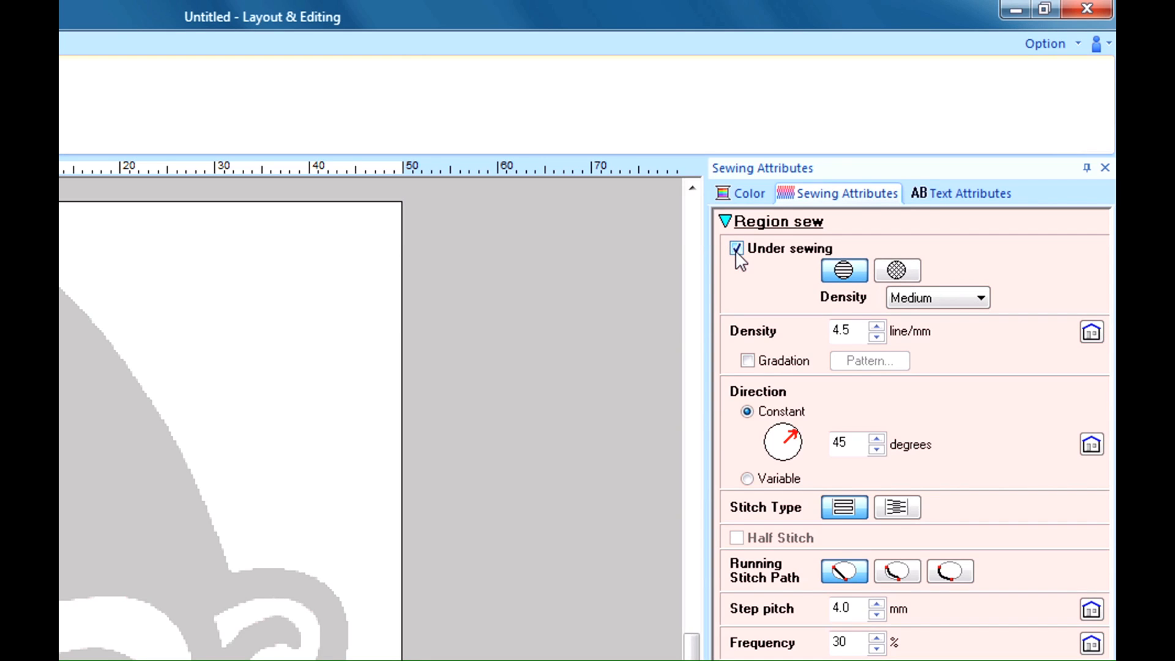
{"action": "left_click", "coordinate": [877, 327]}
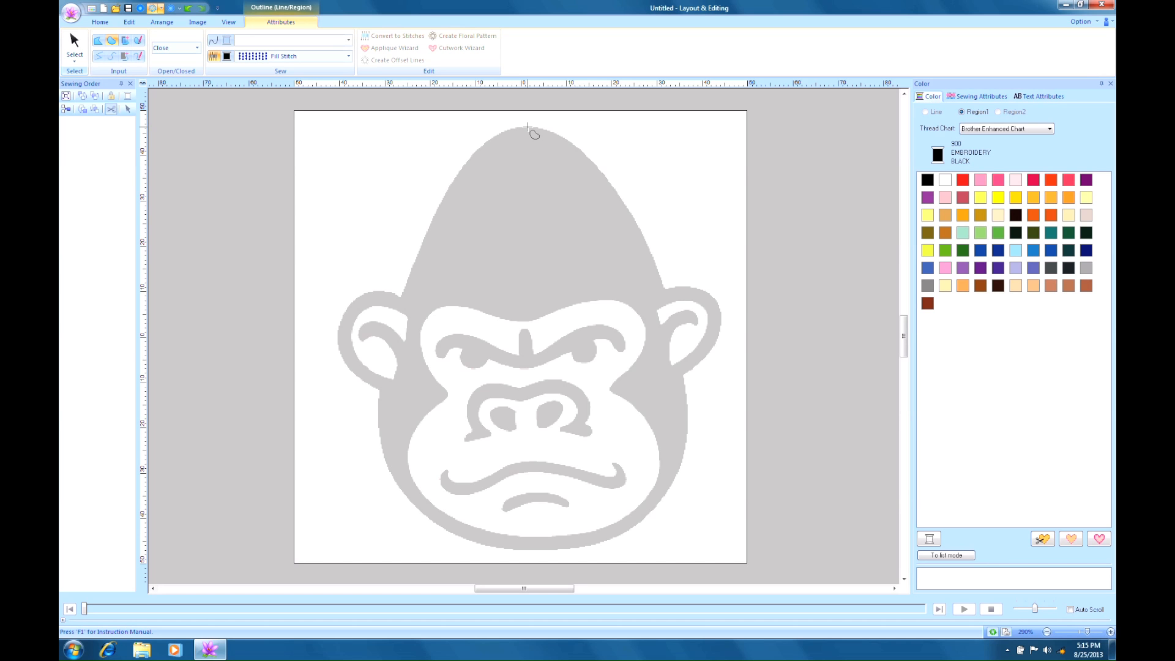
Step: Trace the gorilla's whole head, without the ears, as a closed curve region about 69 mm wide and 94 mm high
{"action": "left_click", "coordinate": [528, 127]}
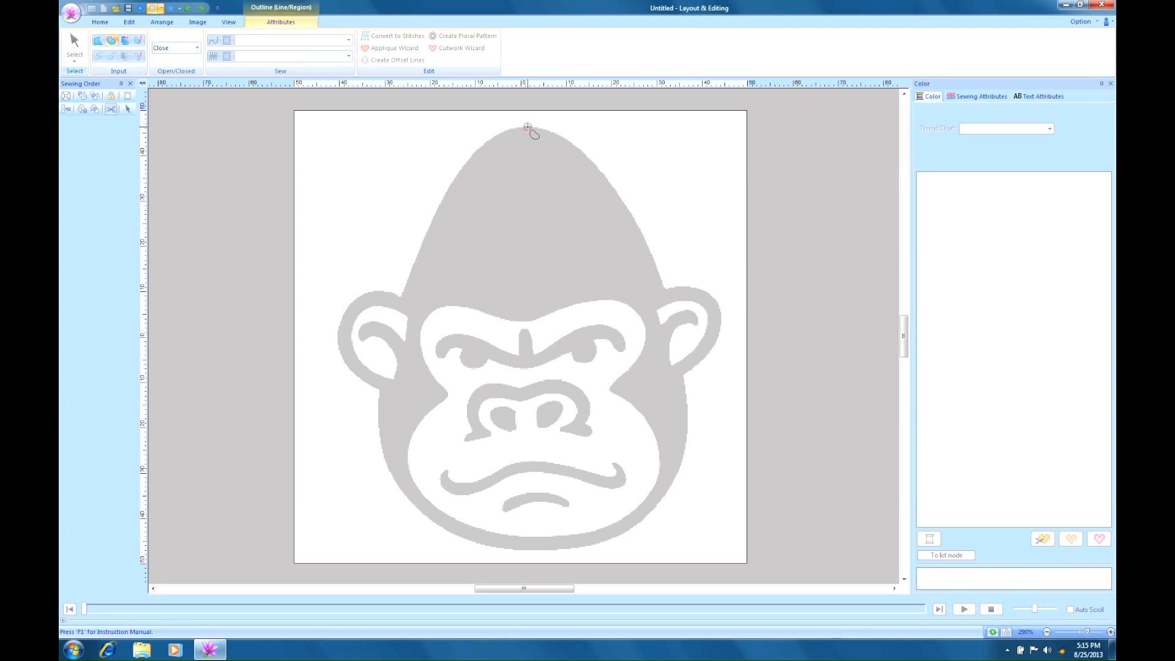
{"action": "left_click", "coordinate": [623, 197]}
{"action": "left_click", "coordinate": [677, 474]}
{"action": "left_click", "coordinate": [476, 544]}
{"action": "left_click", "coordinate": [405, 284]}
{"action": "left_click", "coordinate": [469, 158]}
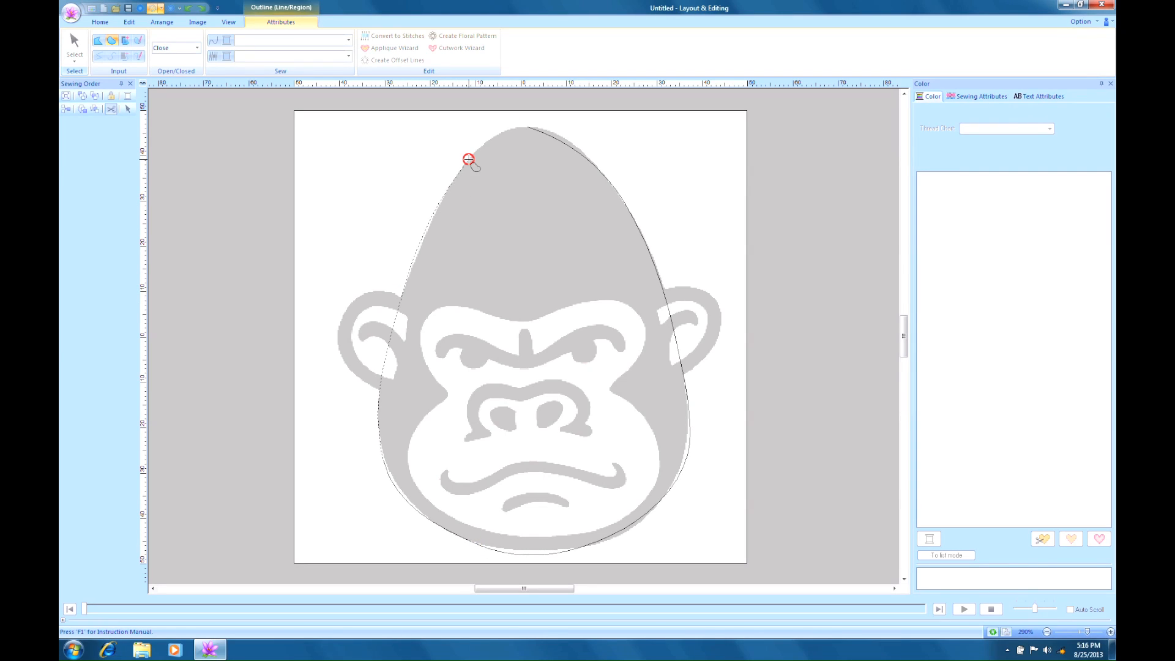
{"action": "left_click", "coordinate": [528, 127]}
{"action": "key", "text": "Return"}
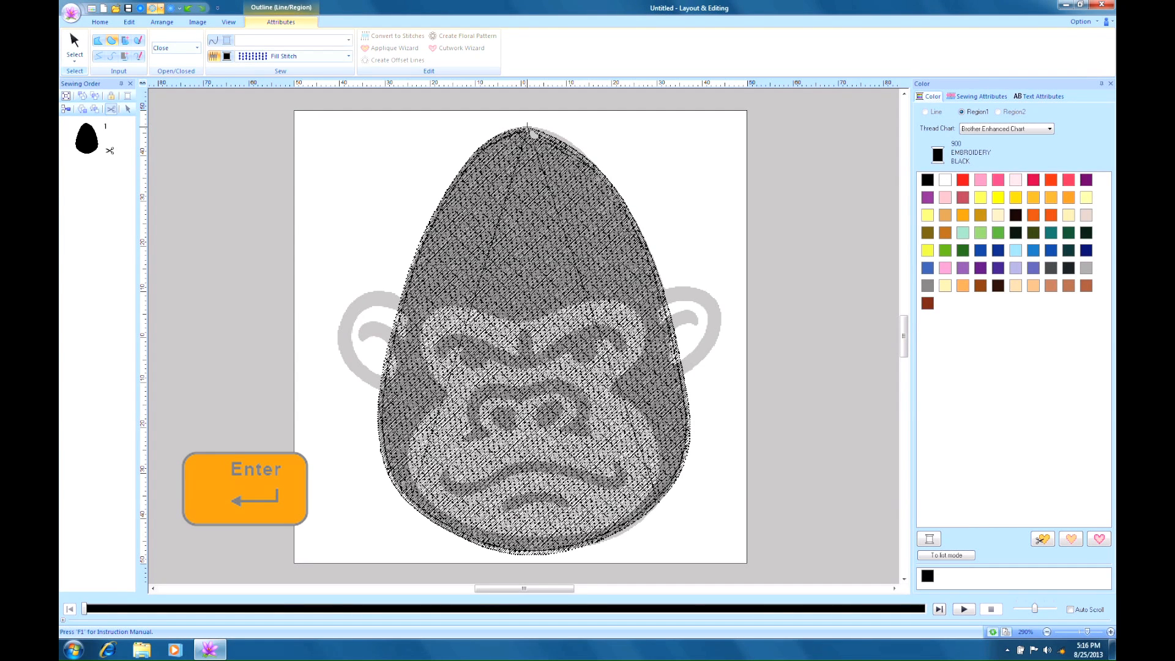
Step: Reshape the head outline with the point selection tool so its curves at the upper right and lower right follow the image
{"action": "left_click", "coordinate": [34, 129]}
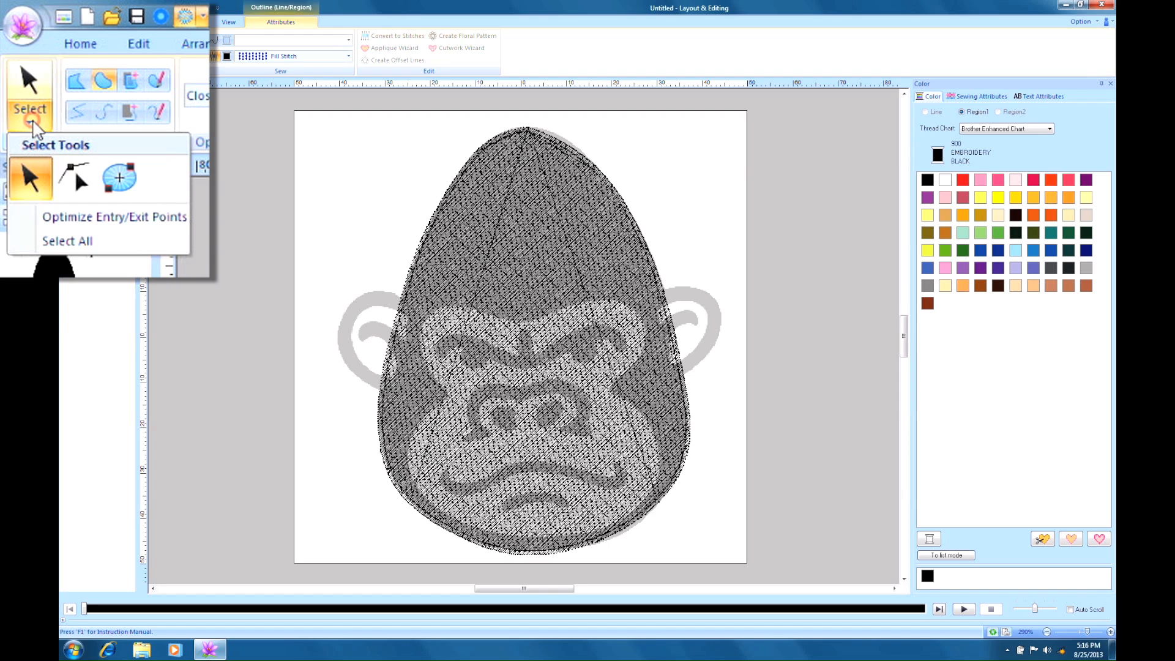
{"action": "left_click", "coordinate": [74, 179]}
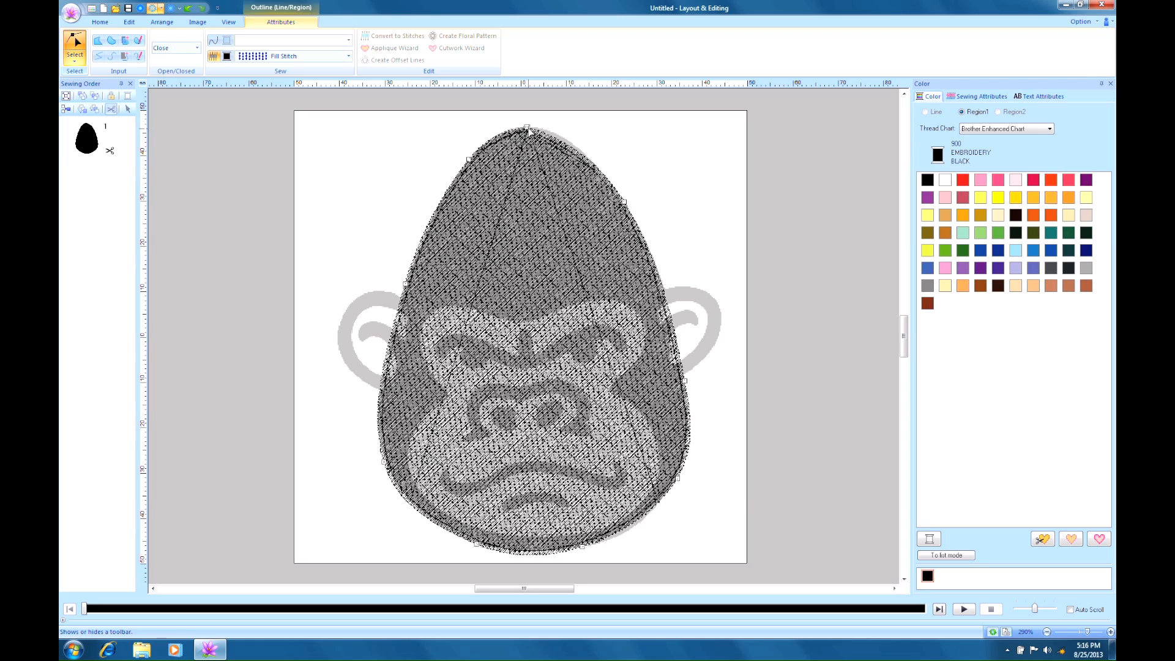
{"action": "left_click", "coordinate": [568, 139]}
{"action": "left_click_drag", "start_coordinate": [577, 137], "coordinate": [578, 136]}
{"action": "left_click", "coordinate": [678, 479]}
{"action": "left_click_drag", "start_coordinate": [663, 504], "coordinate": [654, 519]}
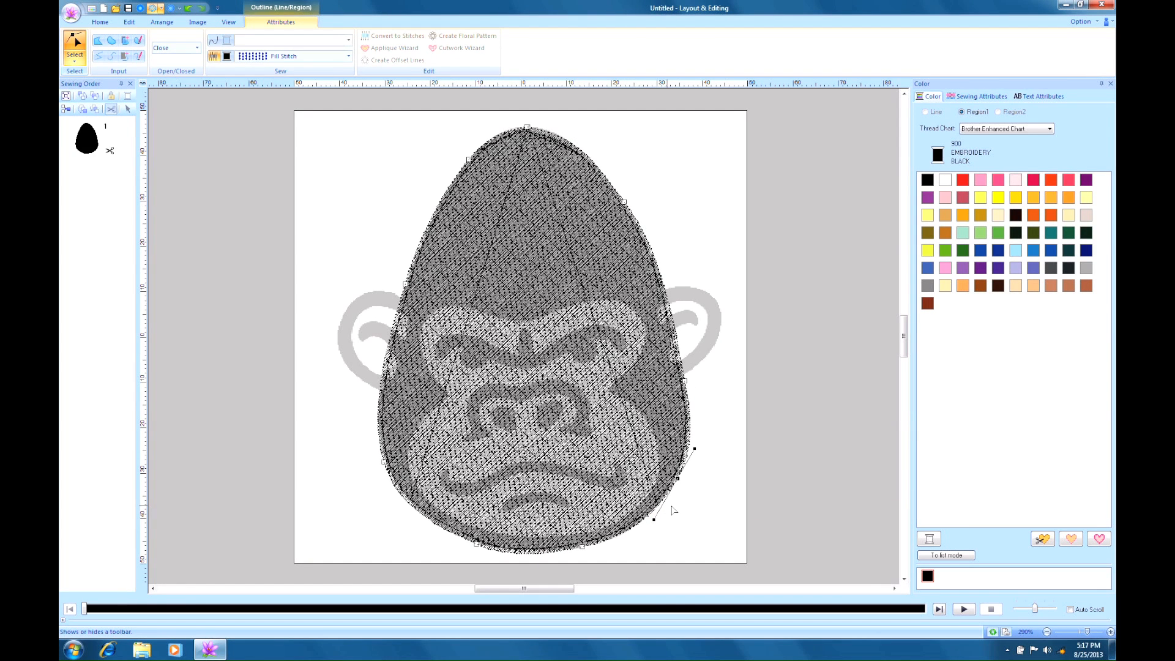
Step: Move the misplaced head outline point above the left ear up onto the head's edge, and turn on region sewing for the outline
{"action": "left_click", "coordinate": [275, 218]}
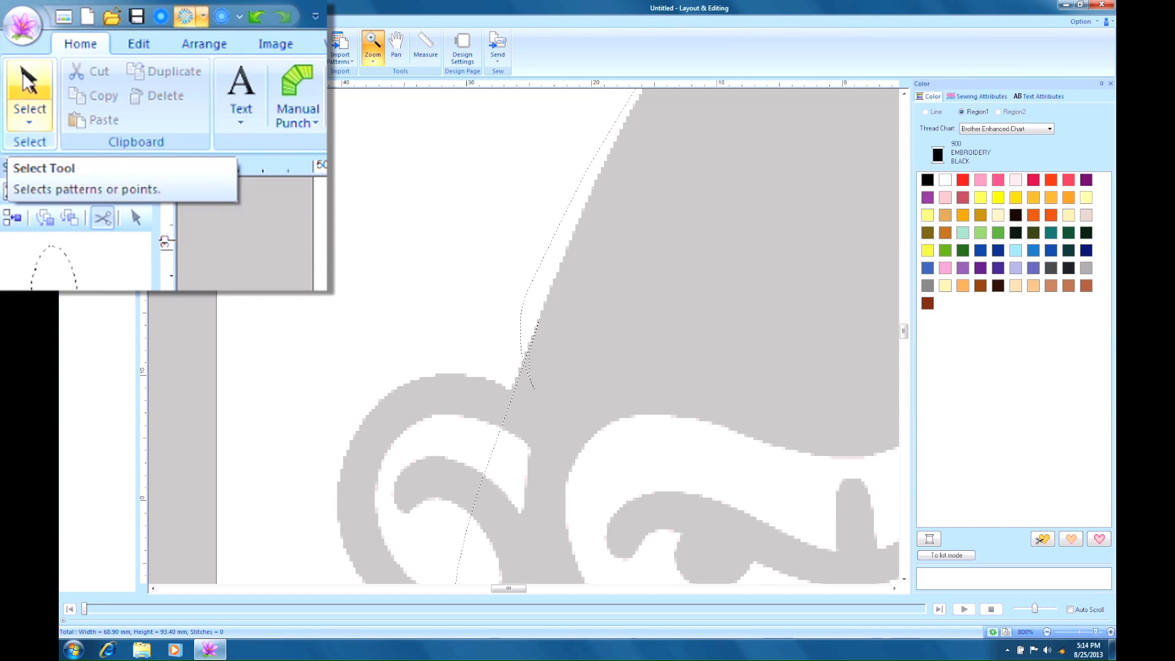
{"action": "left_click", "coordinate": [33, 118]}
{"action": "left_click", "coordinate": [27, 121]}
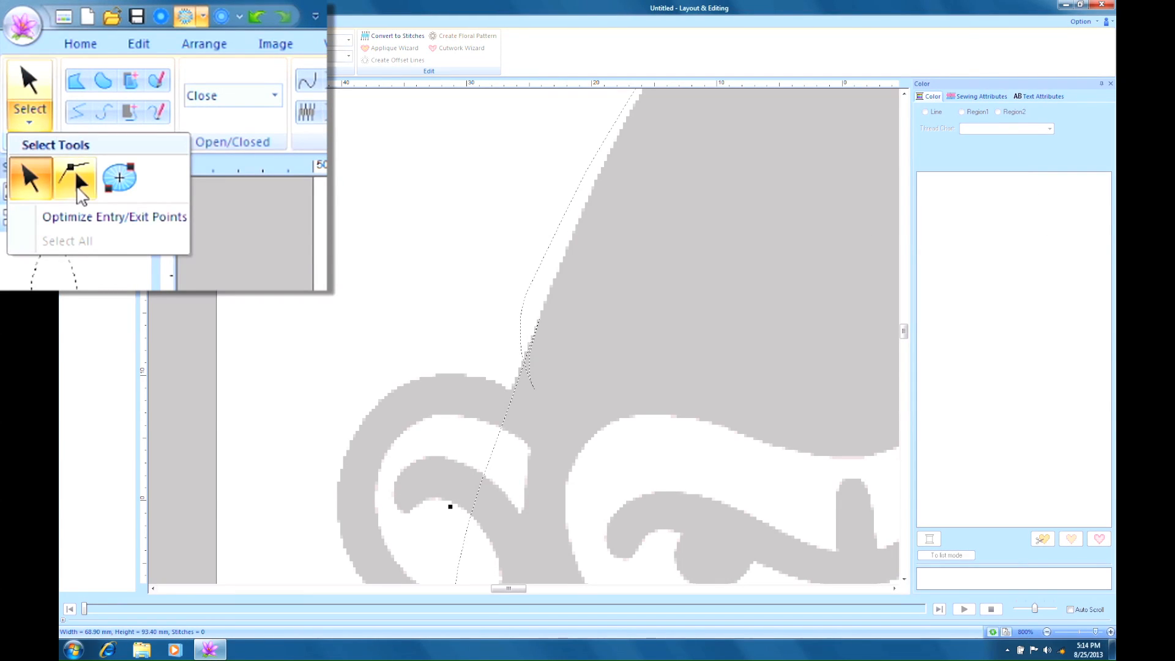
{"action": "left_click", "coordinate": [75, 178]}
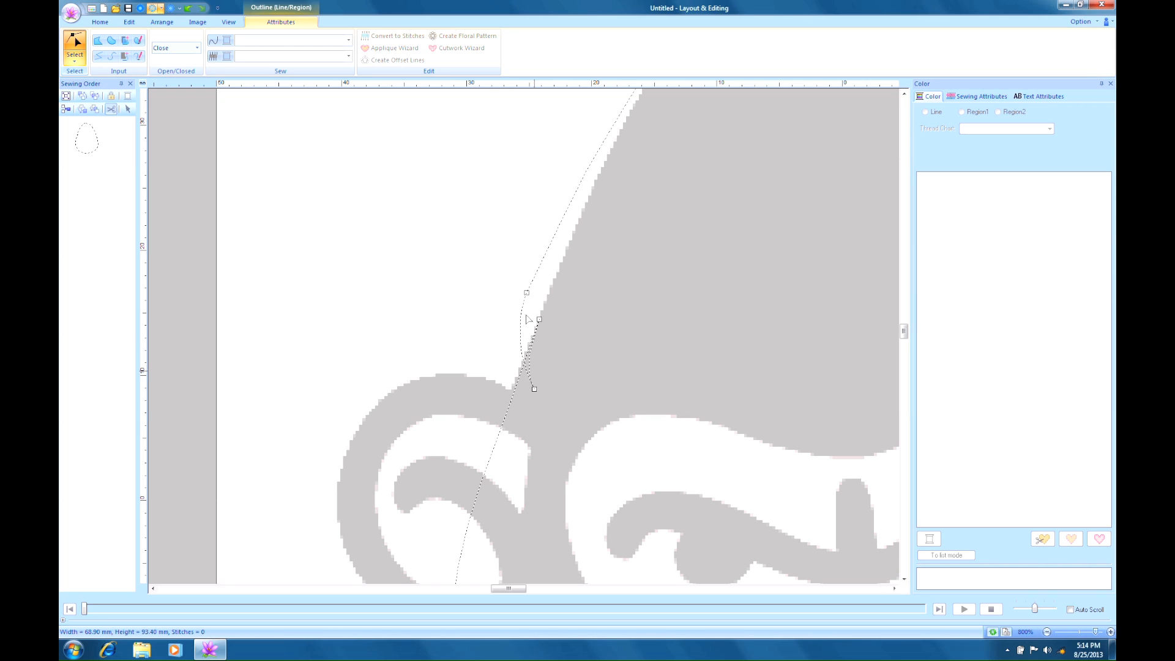
{"action": "left_click_drag", "start_coordinate": [527, 293], "coordinate": [596, 184]}
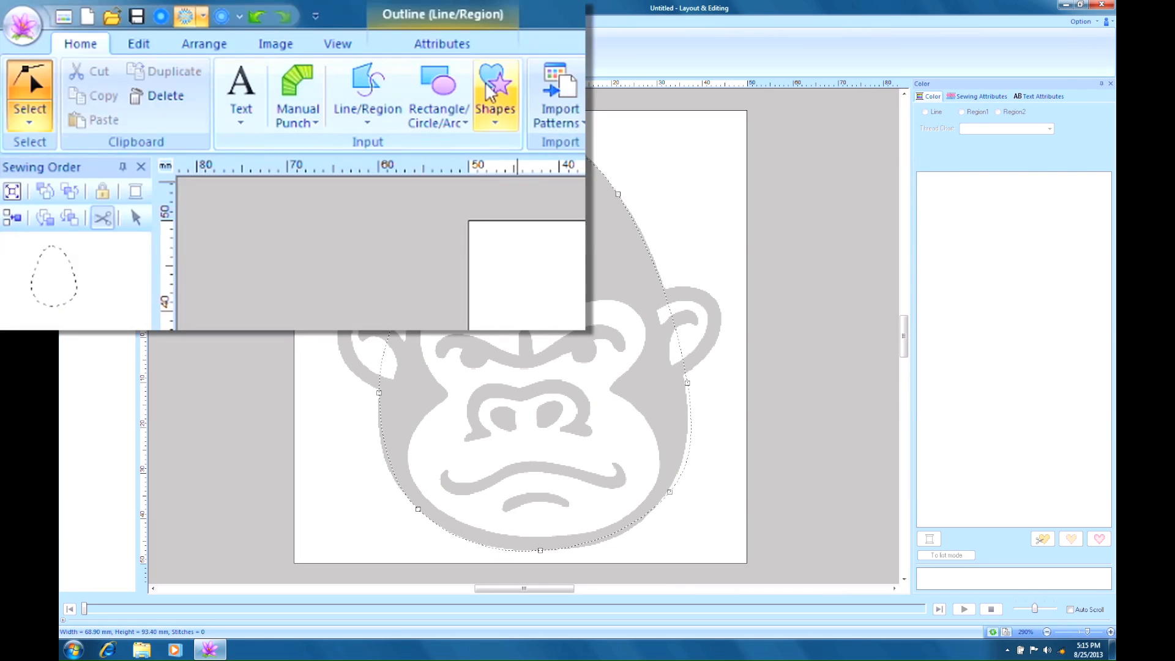
{"action": "left_click", "coordinate": [486, 46]}
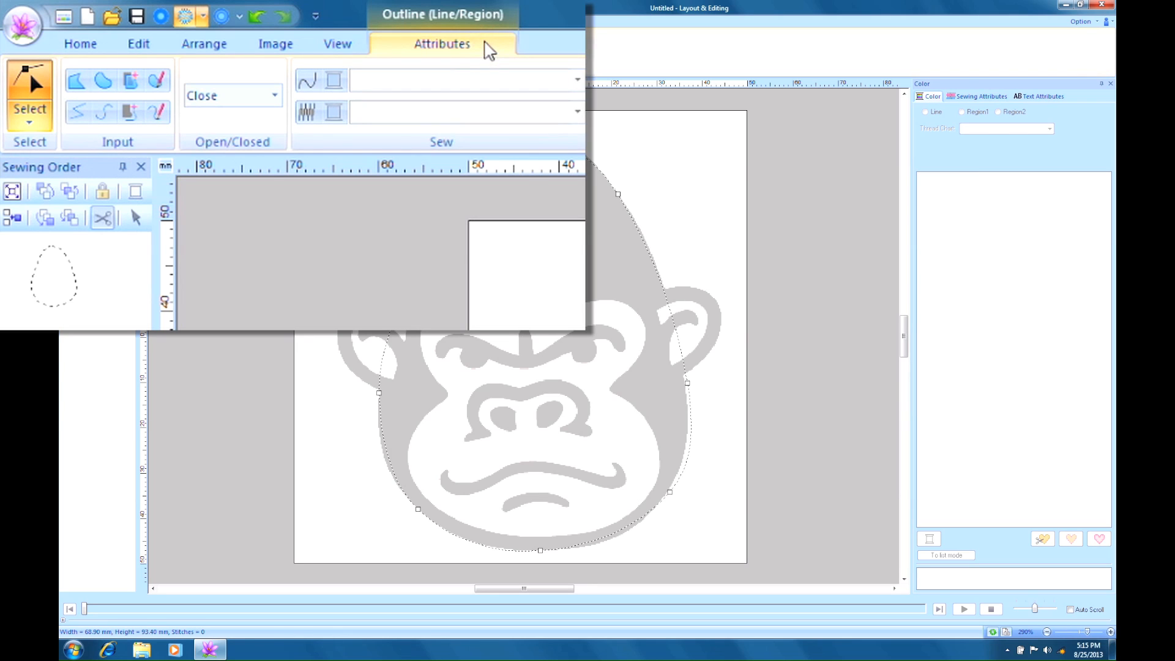
{"action": "left_click", "coordinate": [305, 114]}
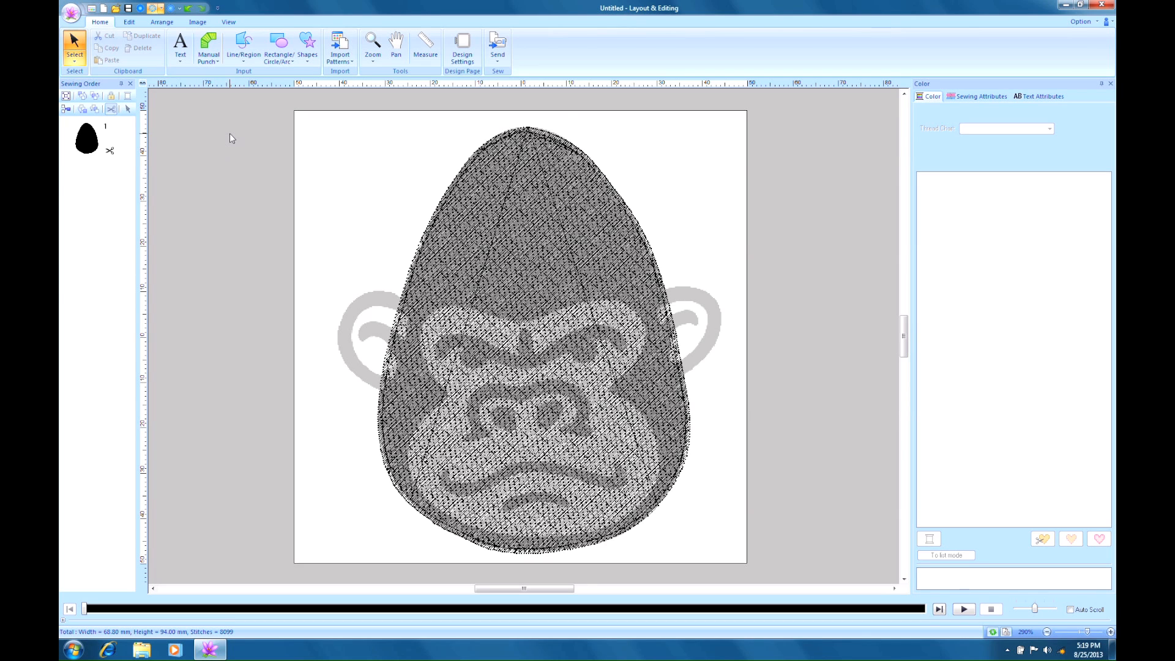
Step: Trace the gorilla's face as a closed curve region with fill stitch in 307 Embroidery Linen
{"action": "left_click", "coordinate": [243, 58]}
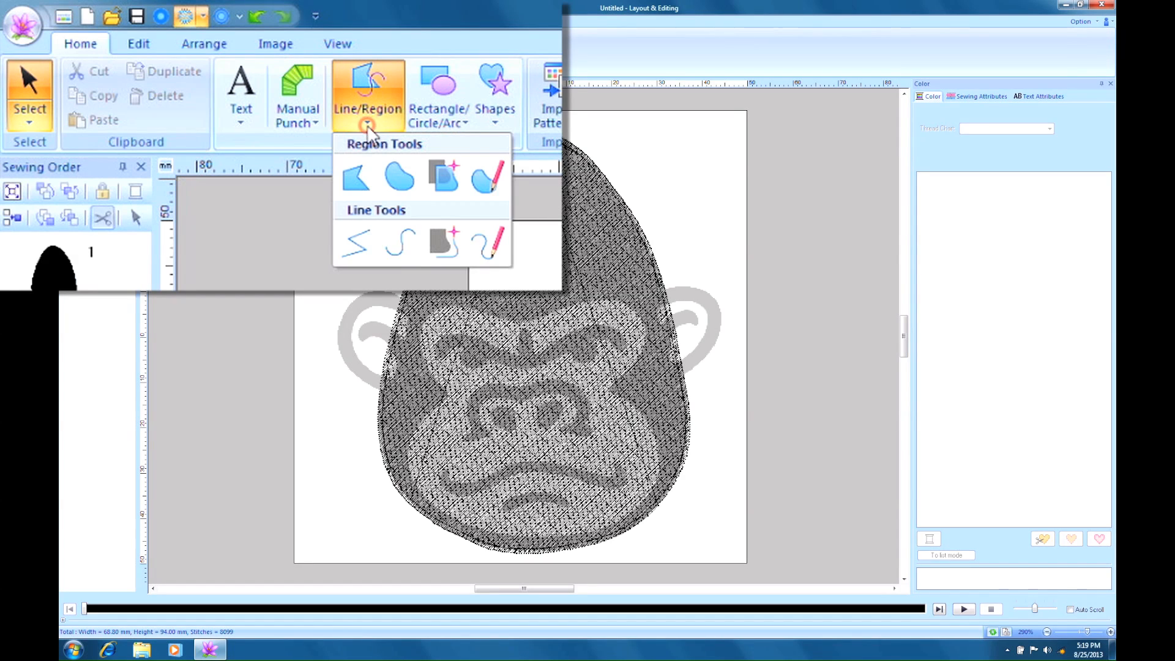
{"action": "left_click", "coordinate": [392, 192]}
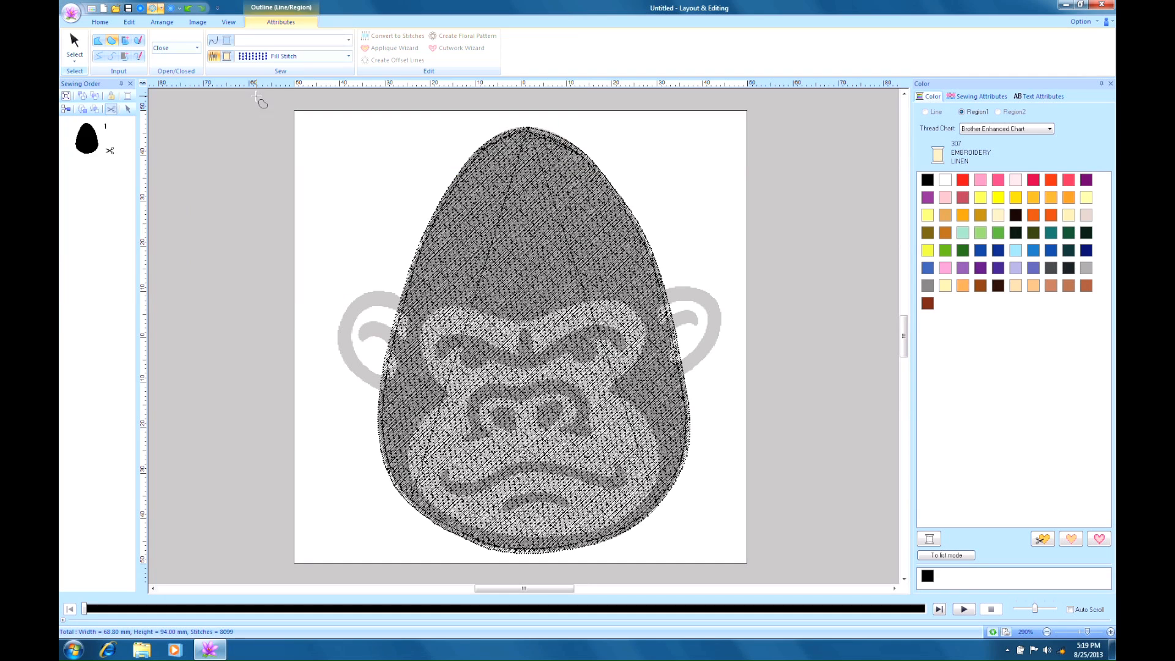
{"action": "left_click", "coordinate": [526, 323]}
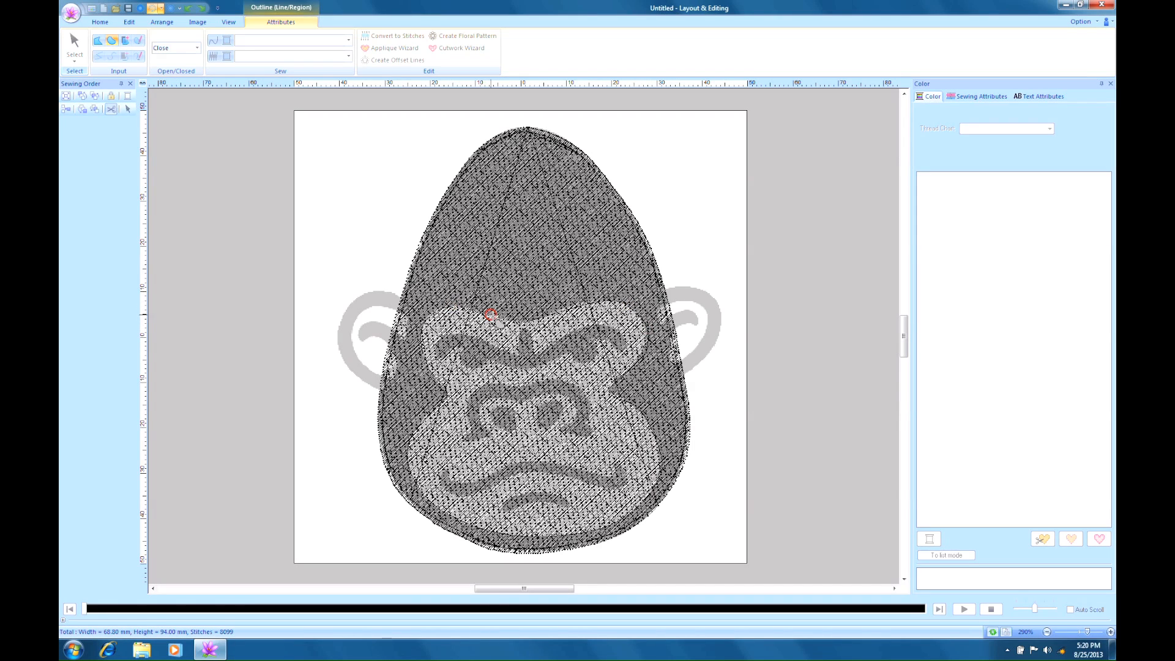
{"action": "double_click", "coordinate": [521, 326]}
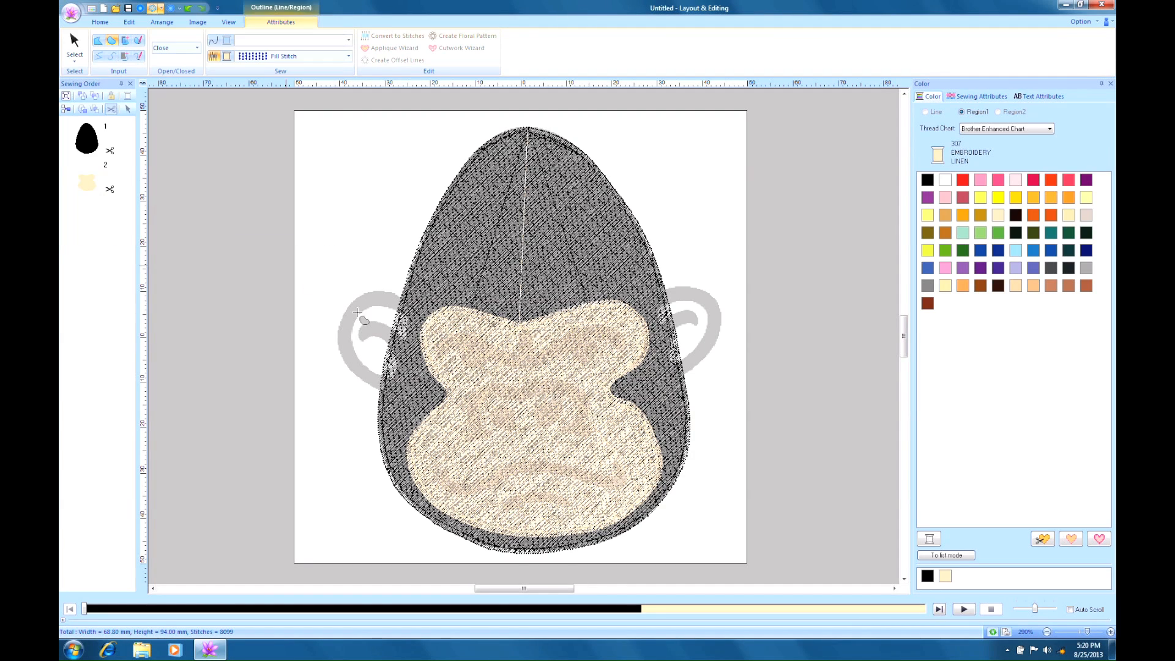
Step: Trace the inside of the gorilla's left-hand ear as a closed curve region about 13 mm wide and 16 mm high in linen fill stitch
{"action": "left_click", "coordinate": [409, 321]}
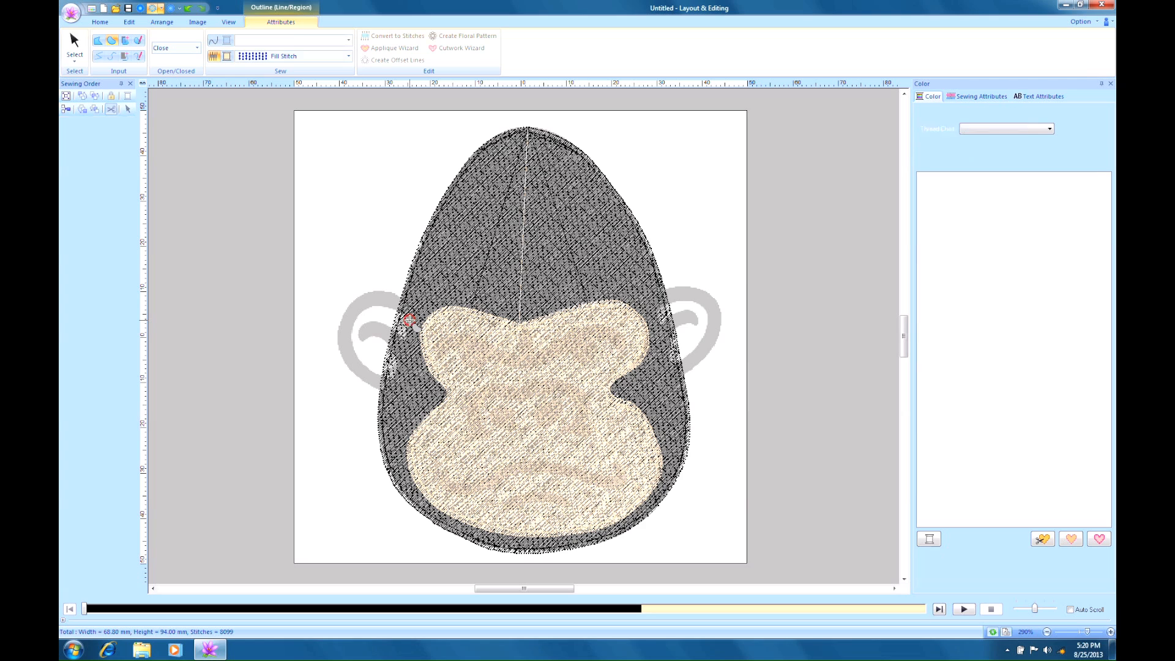
{"action": "left_click", "coordinate": [389, 307]}
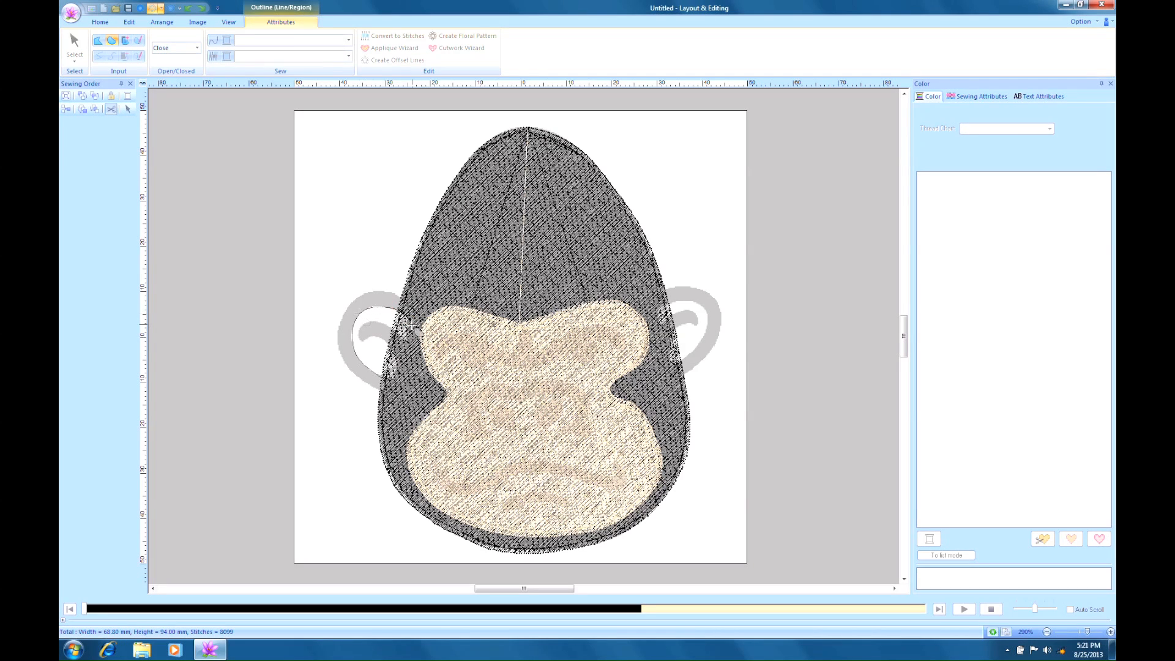
{"action": "left_click", "coordinate": [412, 323]}
{"action": "left_click", "coordinate": [399, 328]}
Step: Trace the inside of the gorilla's right-hand ear as a closed curve region in linen fill stitch and leave the curve tool
{"action": "left_click", "coordinate": [684, 299]}
{"action": "left_click", "coordinate": [707, 316]}
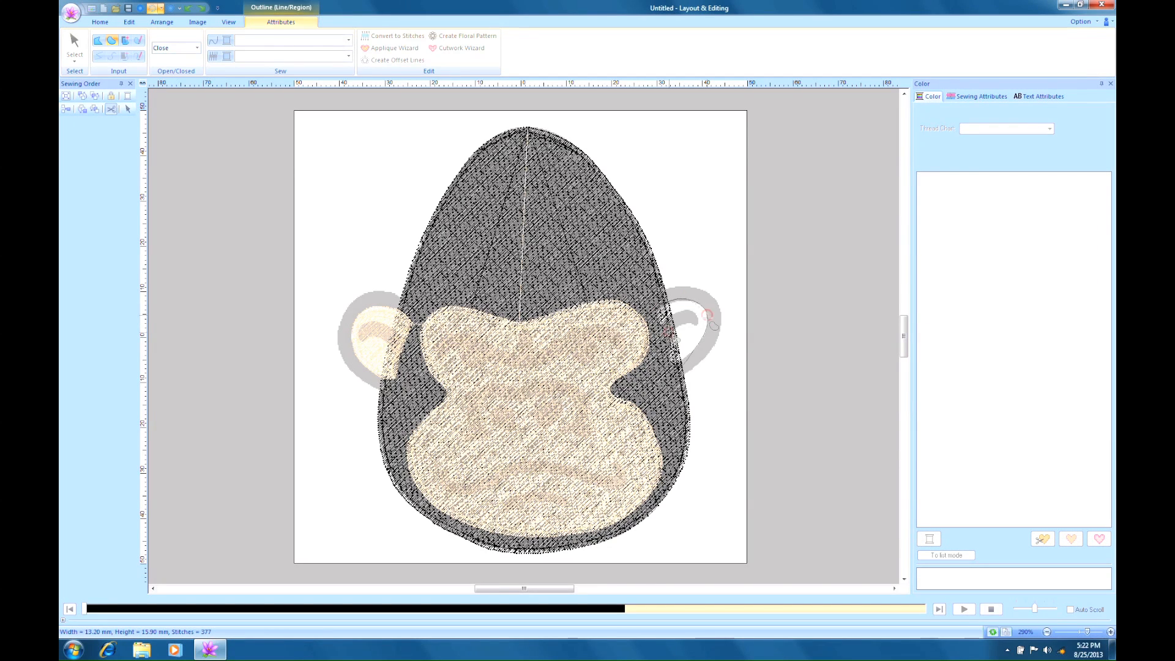
{"action": "double_click", "coordinate": [658, 310]}
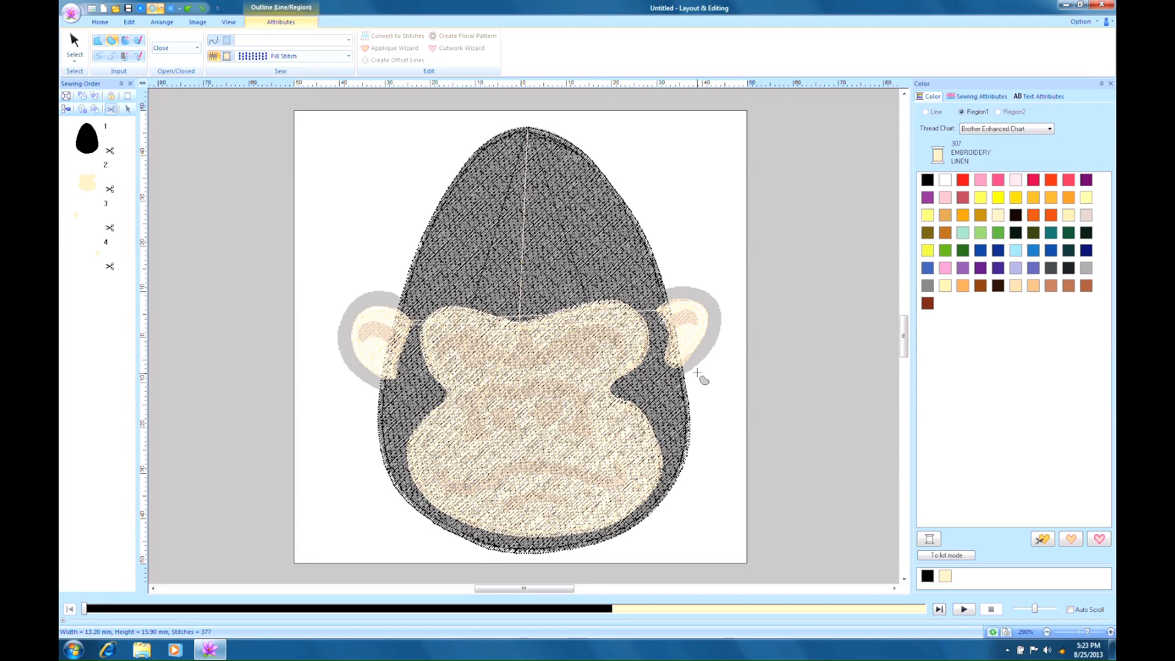
{"action": "key", "text": "Escape"}
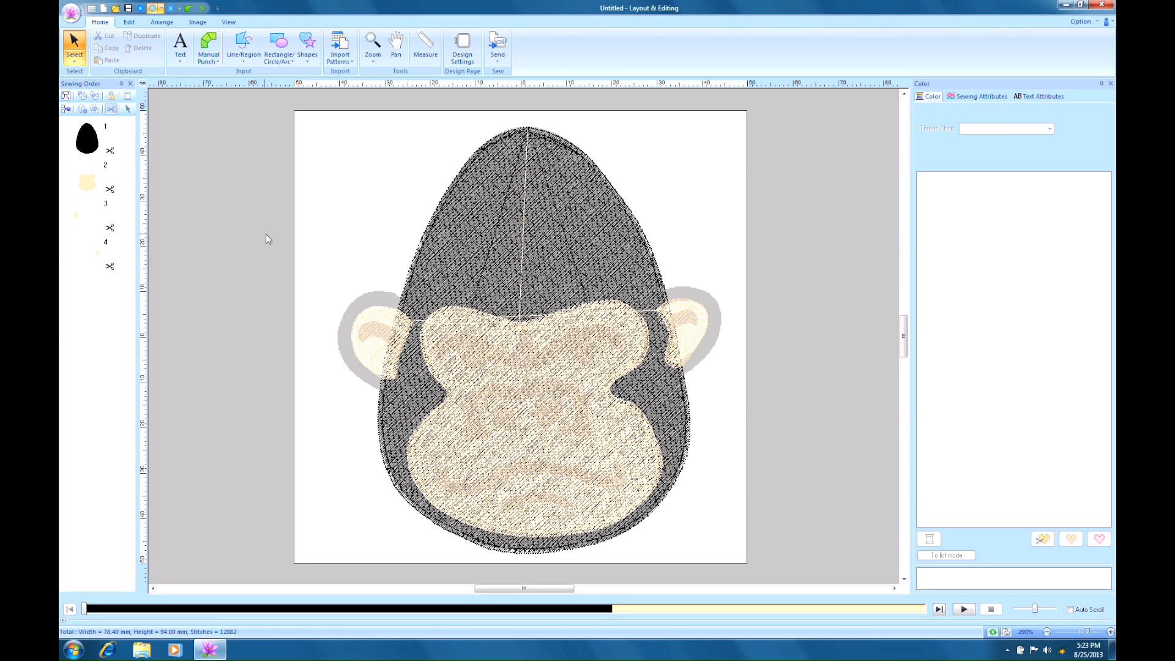
Step: Select the black head region and turn off its region sewing
{"action": "left_click", "coordinate": [480, 240]}
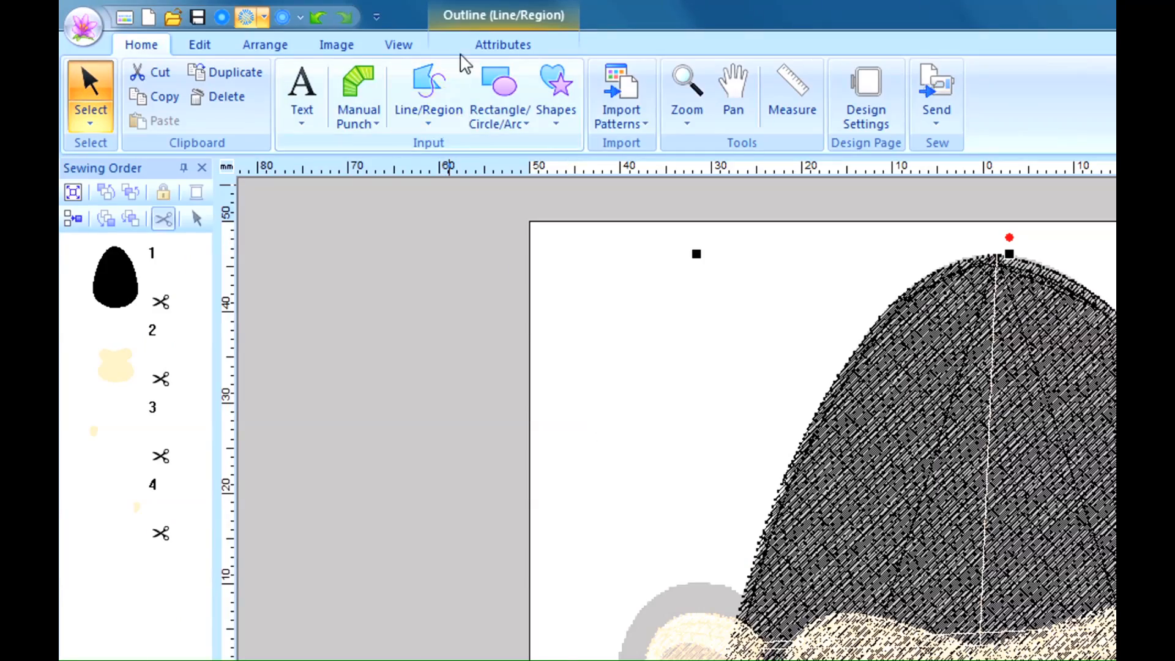
{"action": "left_click", "coordinate": [260, 21]}
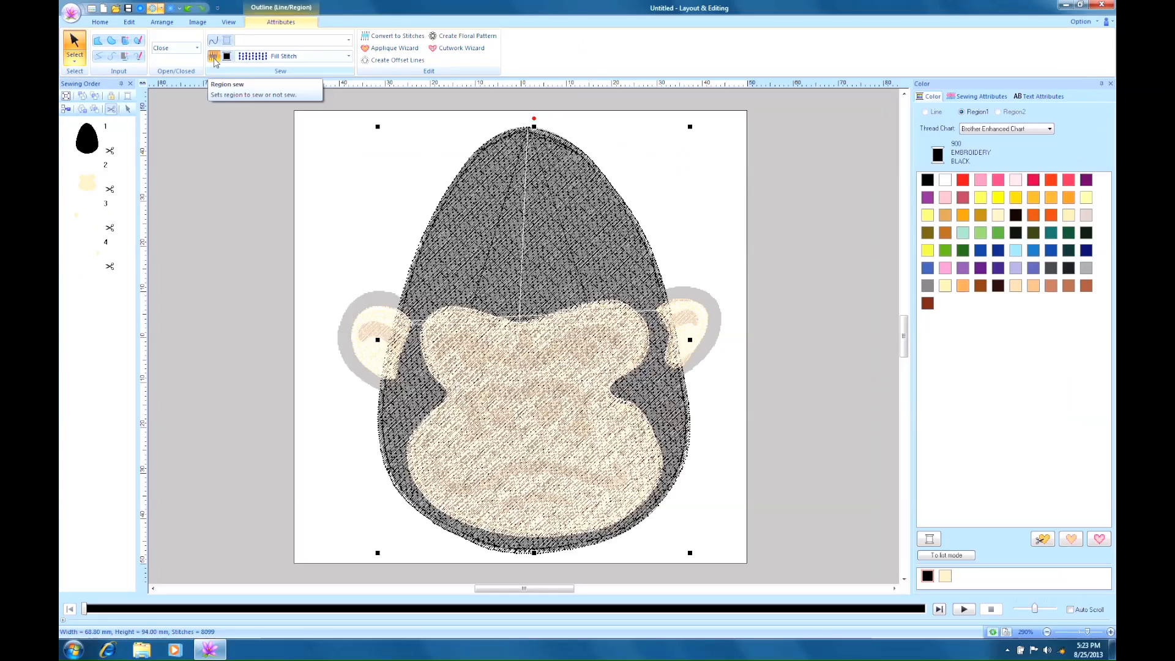
{"action": "left_click", "coordinate": [214, 57]}
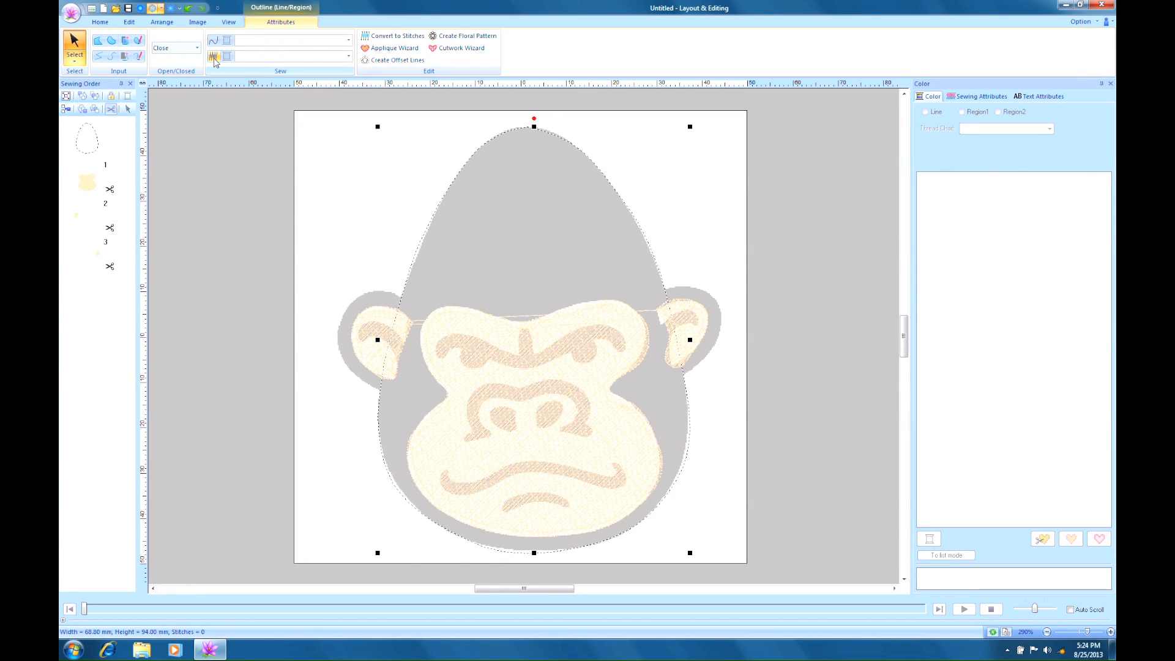
Step: Trace both nostrils as closed curve regions in Embroidery Black fill stitch, the left-hand one about 5.6 mm wide and 5.8 mm high
{"action": "left_click", "coordinate": [214, 56]}
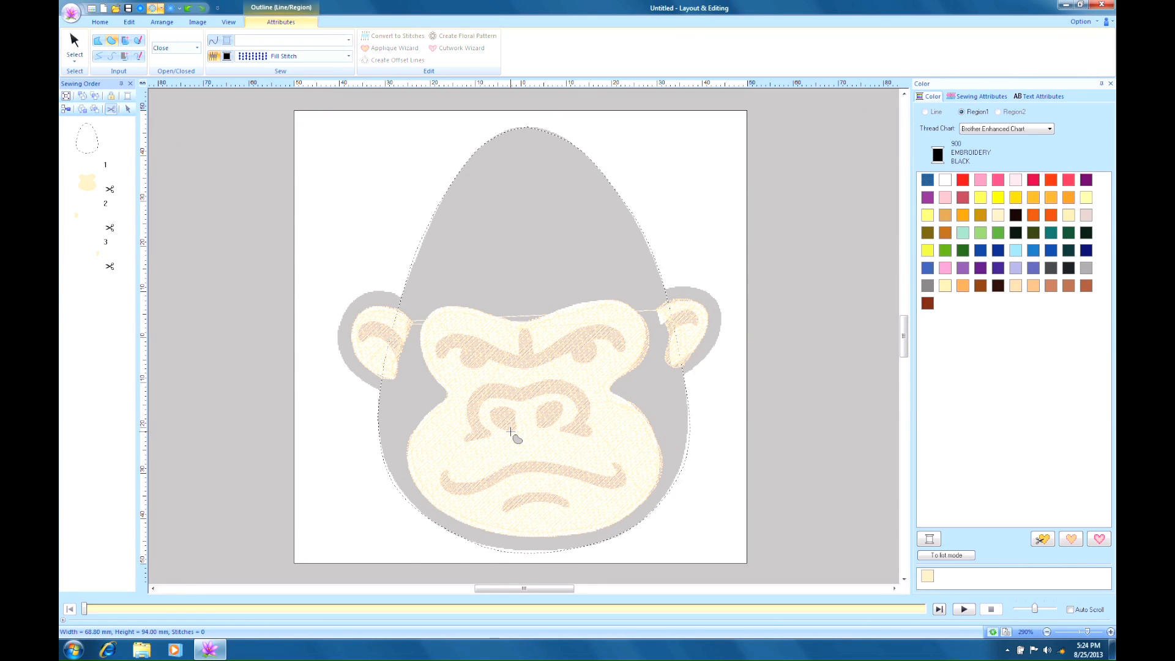
{"action": "left_click", "coordinate": [510, 431]}
{"action": "left_click", "coordinate": [492, 424]}
{"action": "left_click", "coordinate": [495, 408]}
{"action": "left_click", "coordinate": [513, 412]}
{"action": "left_click", "coordinate": [517, 423]}
{"action": "left_click", "coordinate": [513, 432]}
{"action": "key", "text": "Return"}
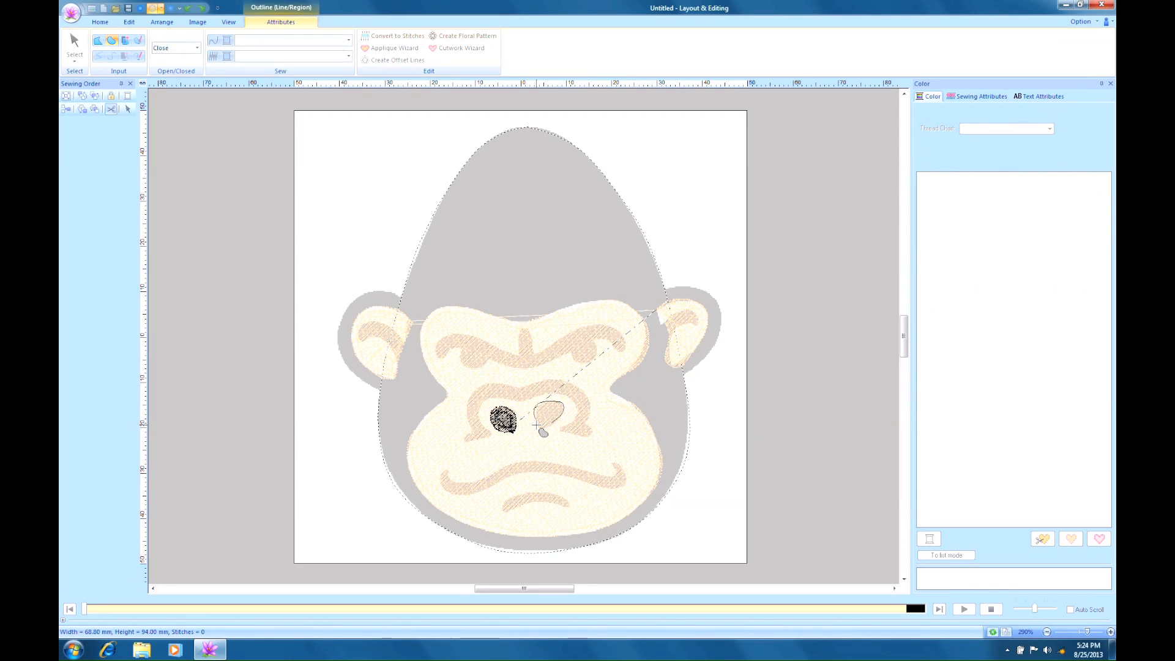
{"action": "left_click", "coordinate": [536, 423]}
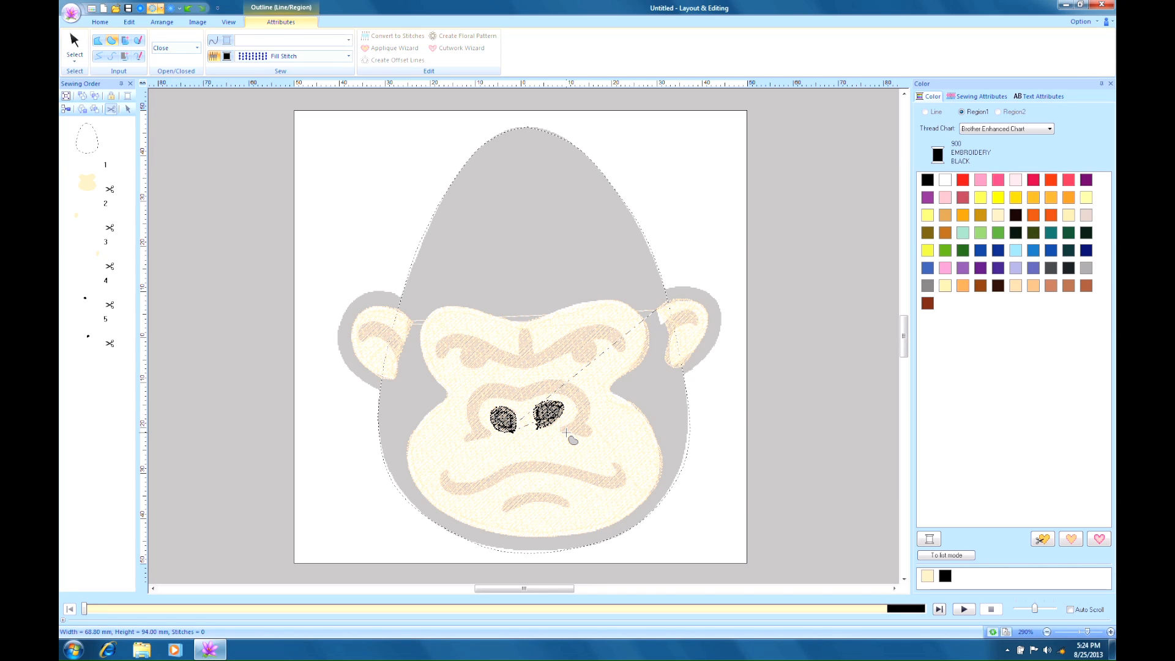
Step: Select the gorilla's head outline and turn its region sewing back on
{"action": "left_click", "coordinate": [75, 46]}
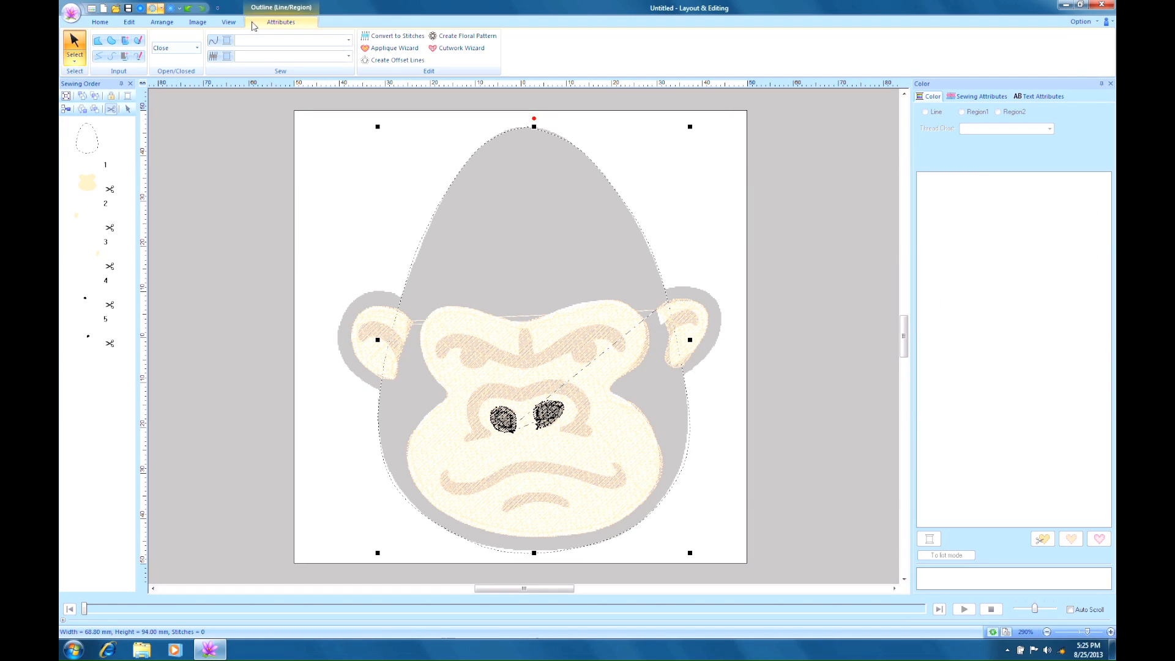
{"action": "left_click", "coordinate": [212, 57]}
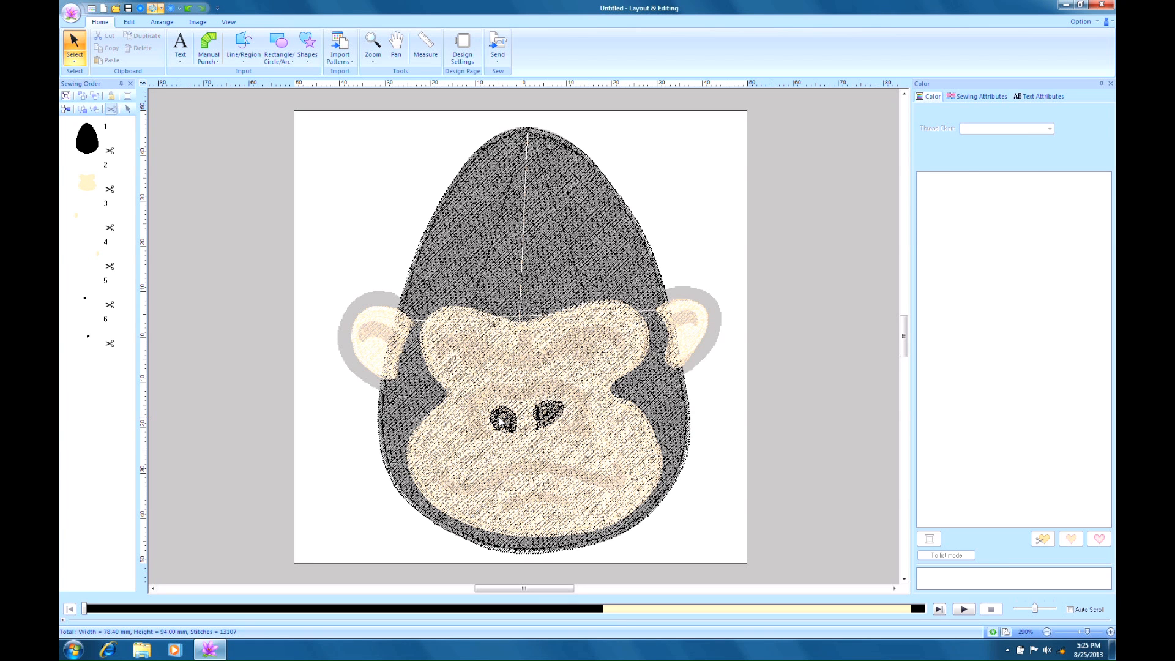
Step: Select the nostrils, inner ears, face and head together, remove their overlapping areas and clear the selection
{"action": "left_click", "coordinate": [501, 421]}
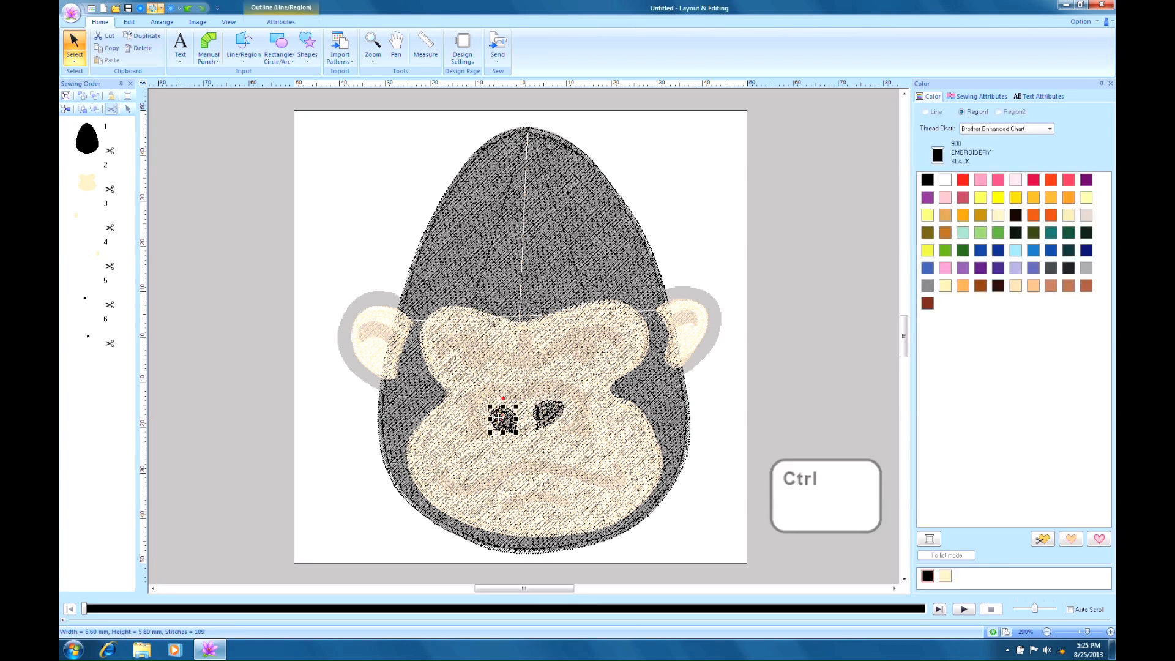
{"action": "left_click", "coordinate": [550, 416], "text": "ctrl"}
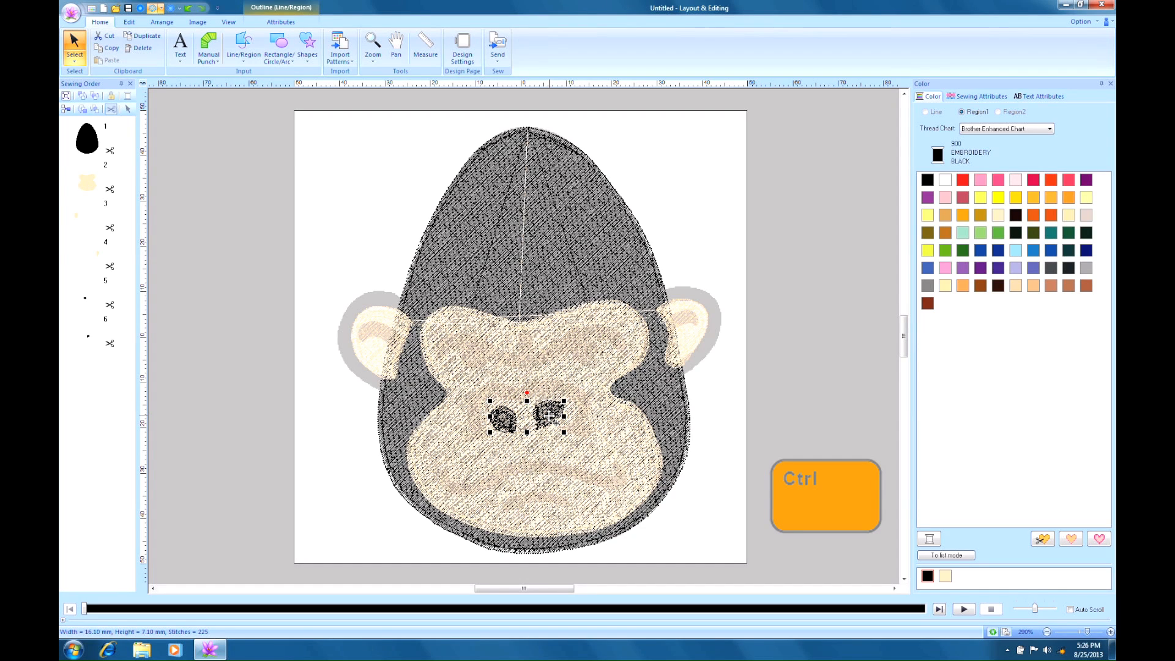
{"action": "left_click", "coordinate": [362, 347], "text": "ctrl"}
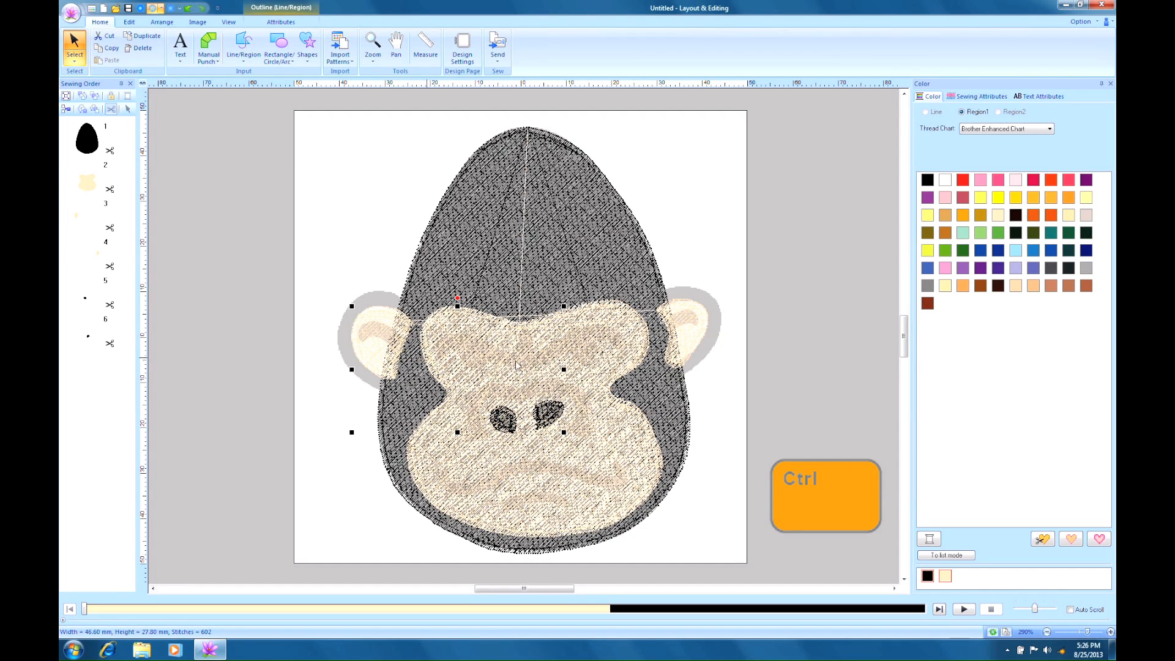
{"action": "left_click", "coordinate": [690, 339], "text": "ctrl"}
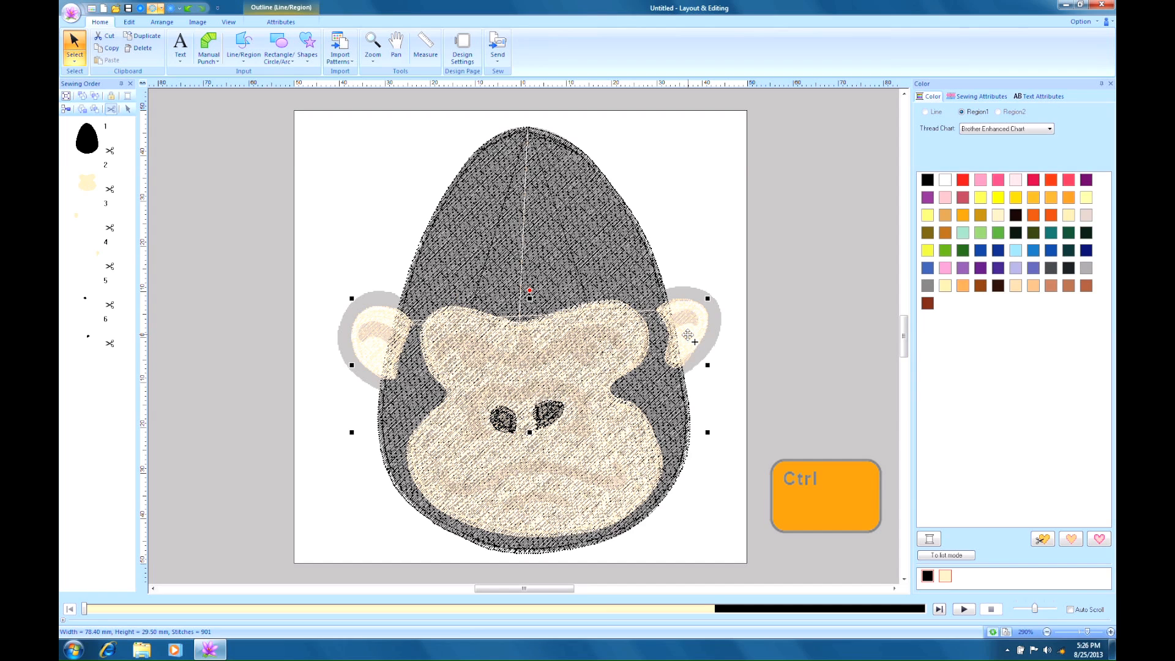
{"action": "left_click", "coordinate": [591, 331], "text": "ctrl"}
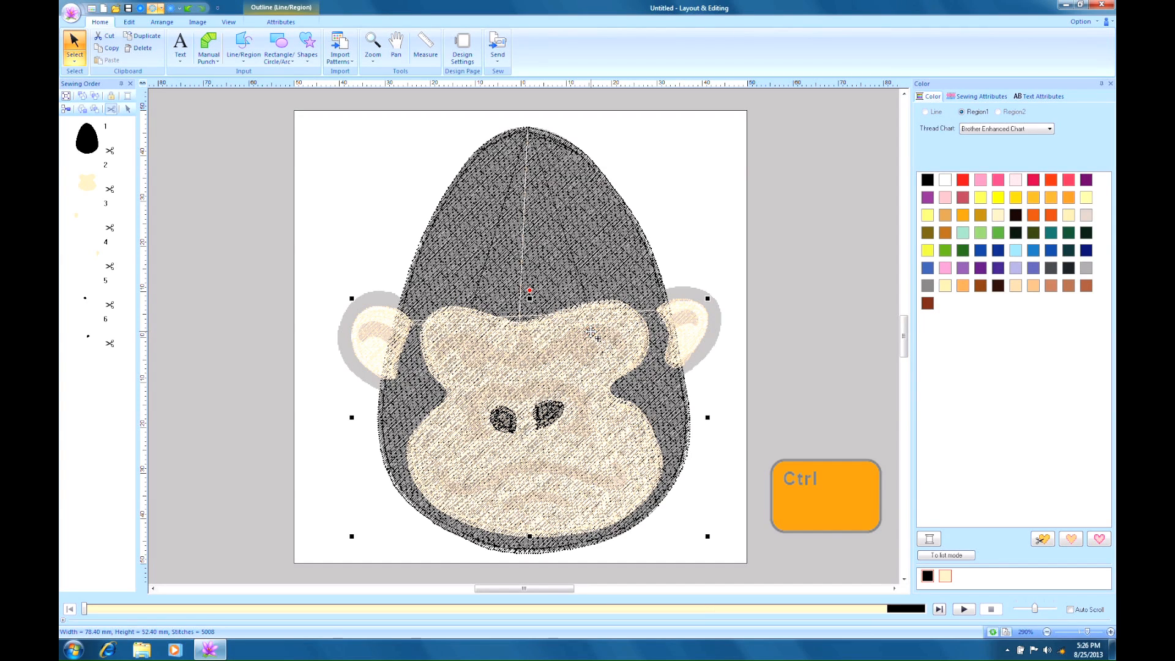
{"action": "left_click", "coordinate": [568, 227], "text": "ctrl"}
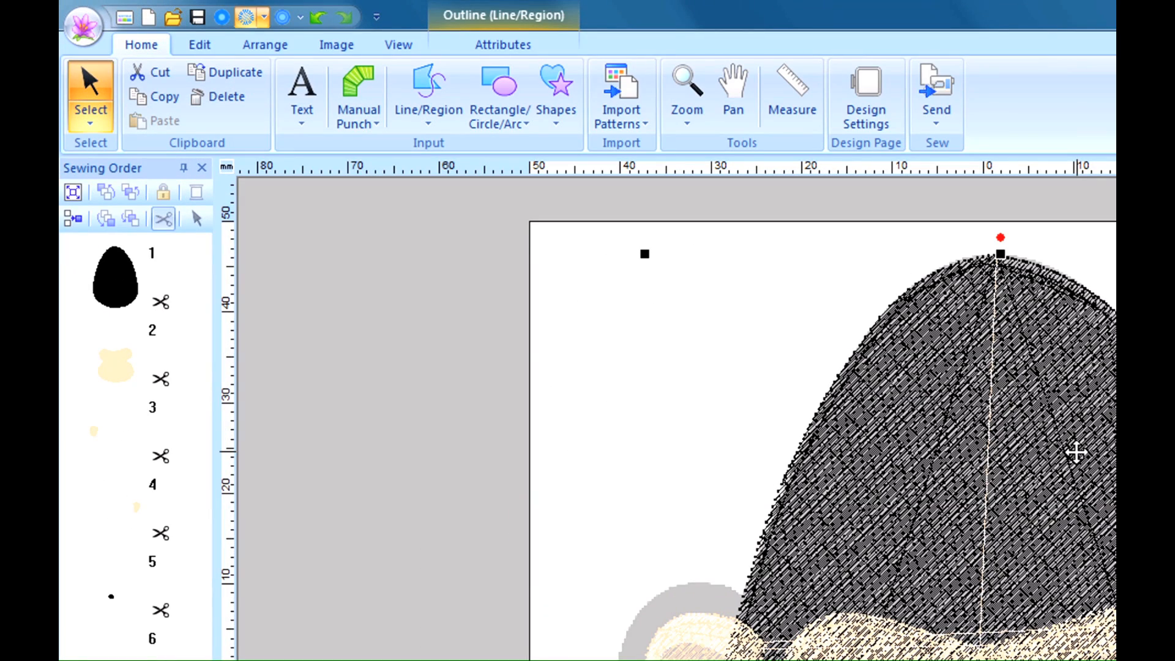
{"action": "left_click", "coordinate": [216, 49]}
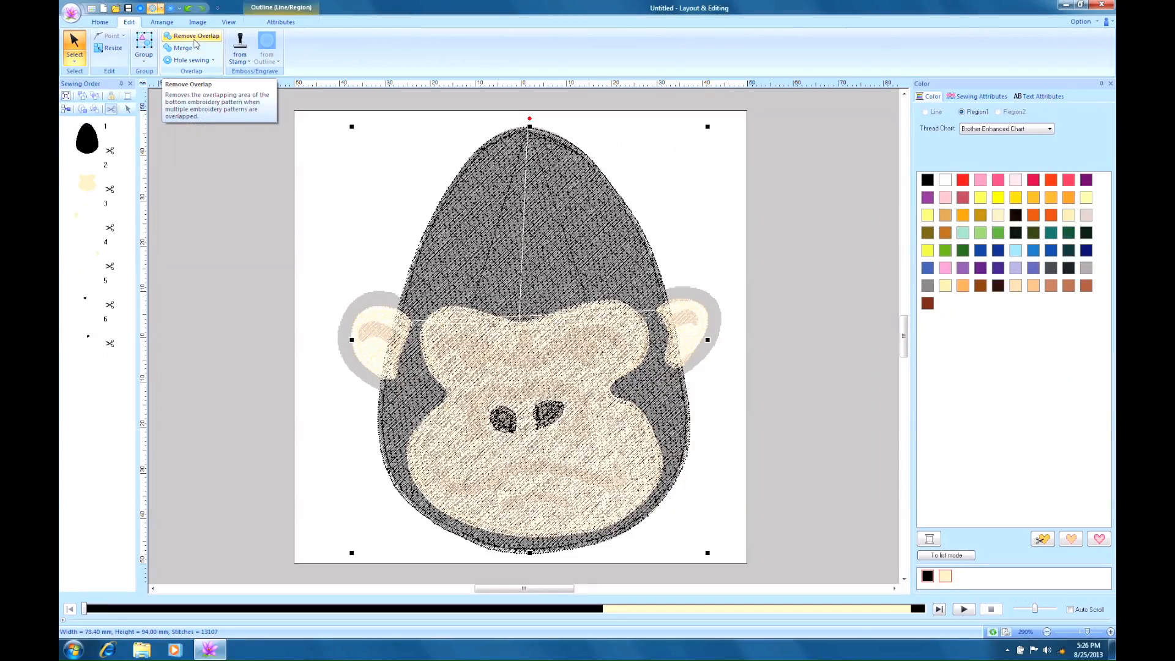
{"action": "left_click", "coordinate": [329, 77]}
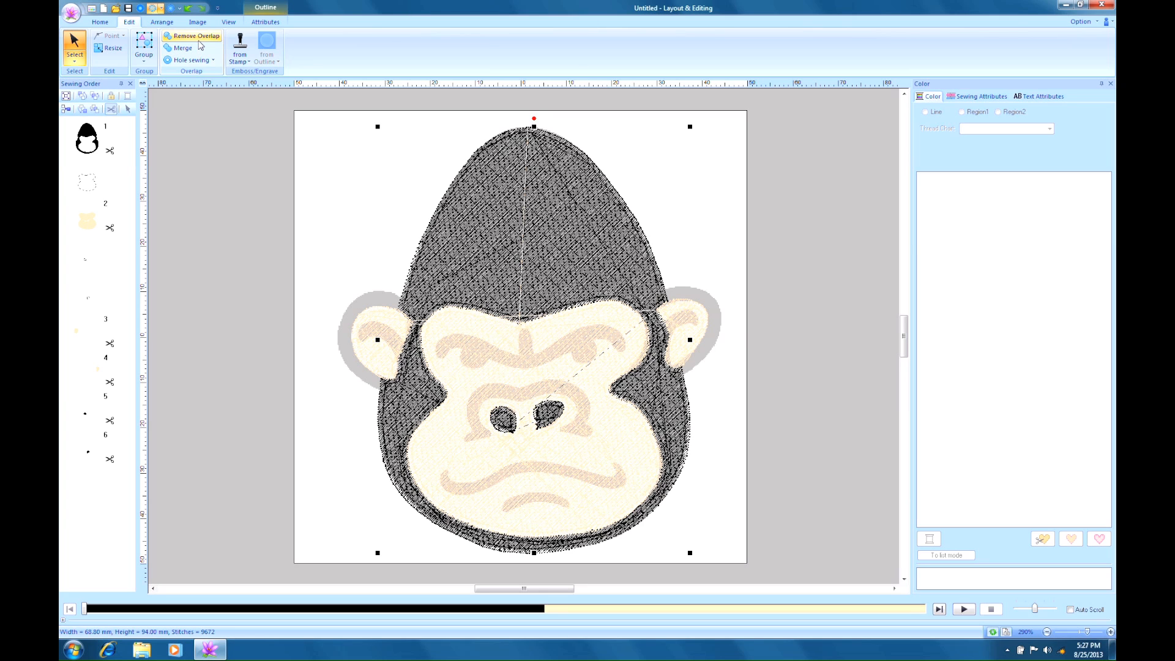
{"action": "left_click", "coordinate": [216, 194]}
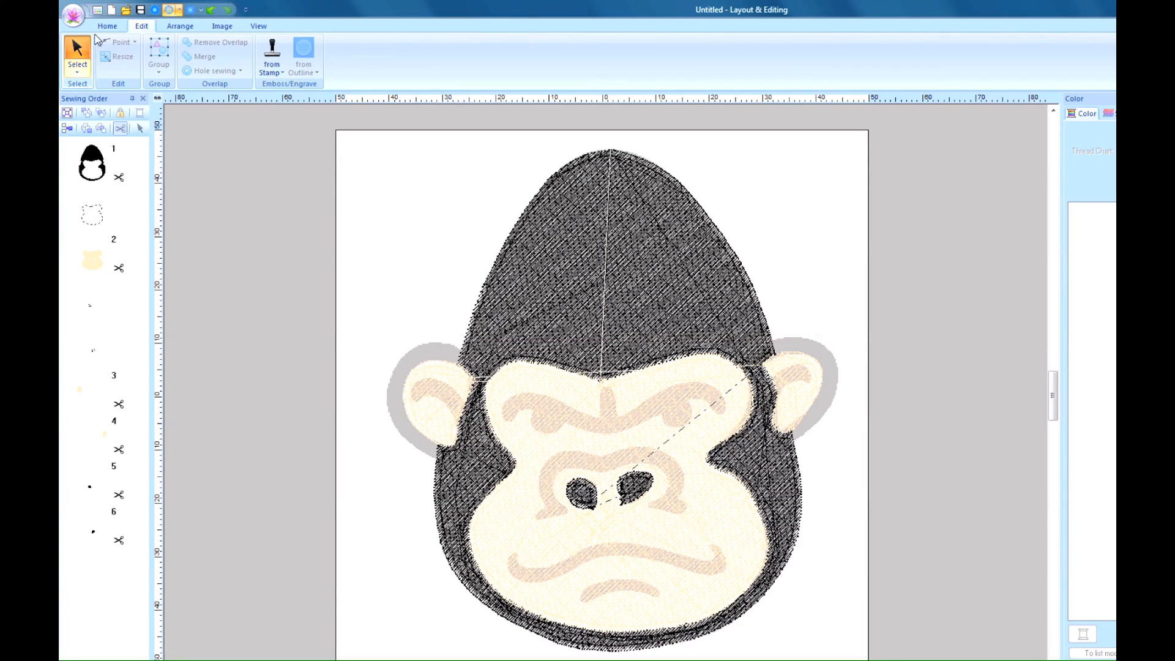
Step: Set the black head region's constant stitch direction to 90 degrees in its sewing attributes
{"action": "left_click", "coordinate": [107, 26]}
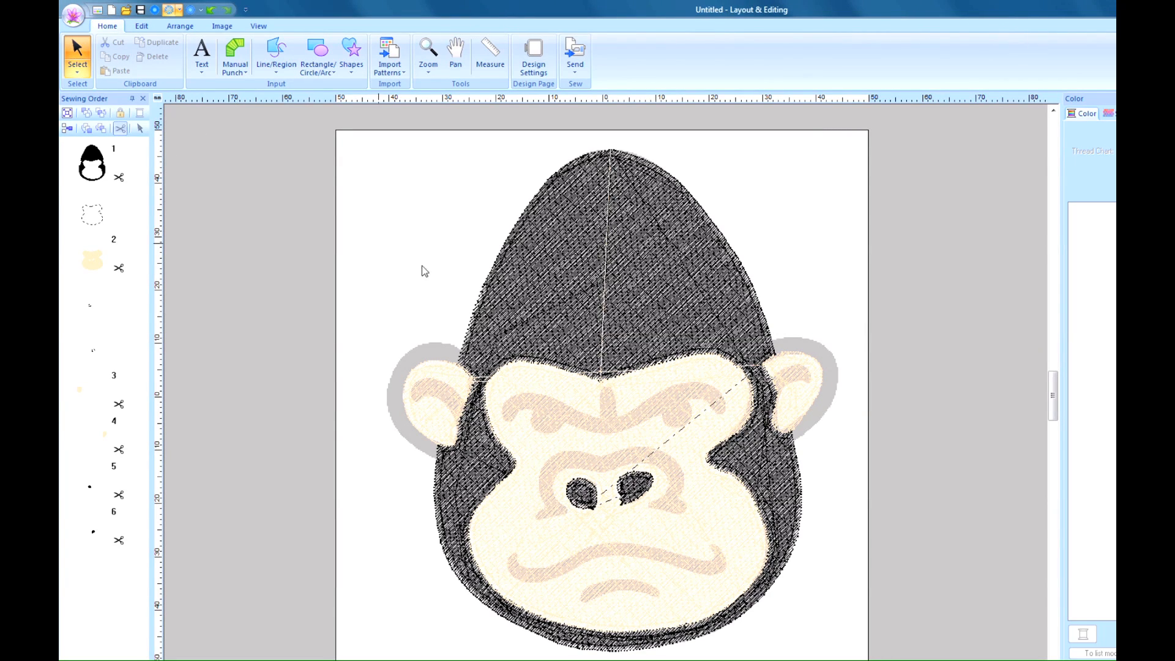
{"action": "left_click", "coordinate": [517, 289]}
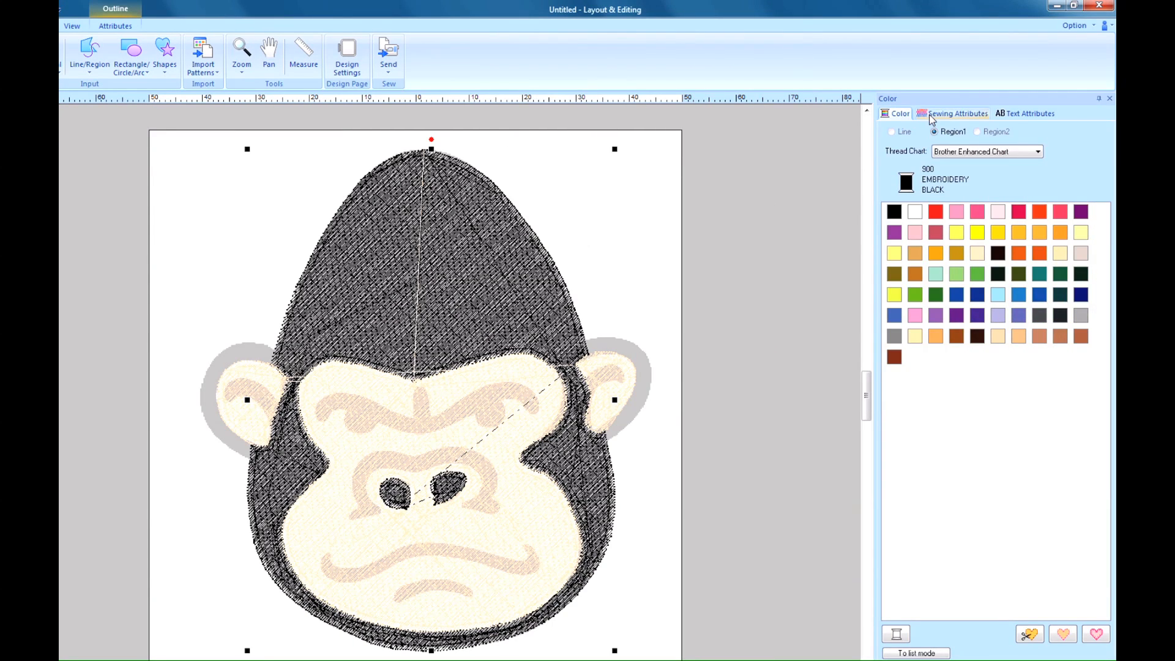
{"action": "left_click", "coordinate": [932, 116]}
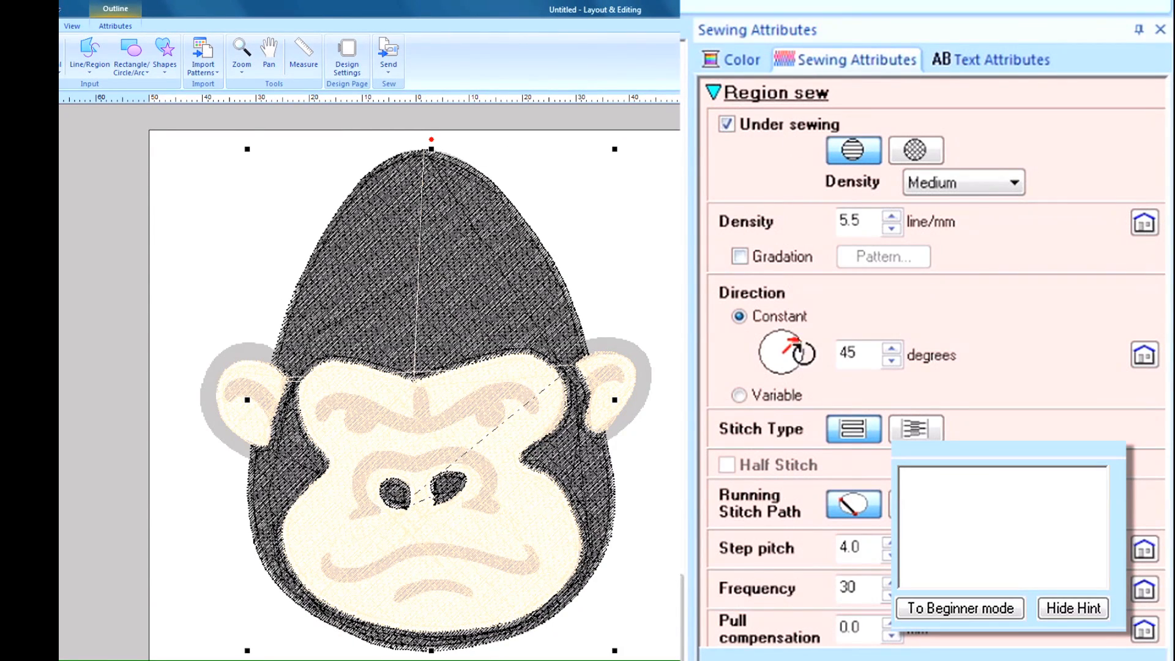
{"action": "double_click", "coordinate": [856, 353]}
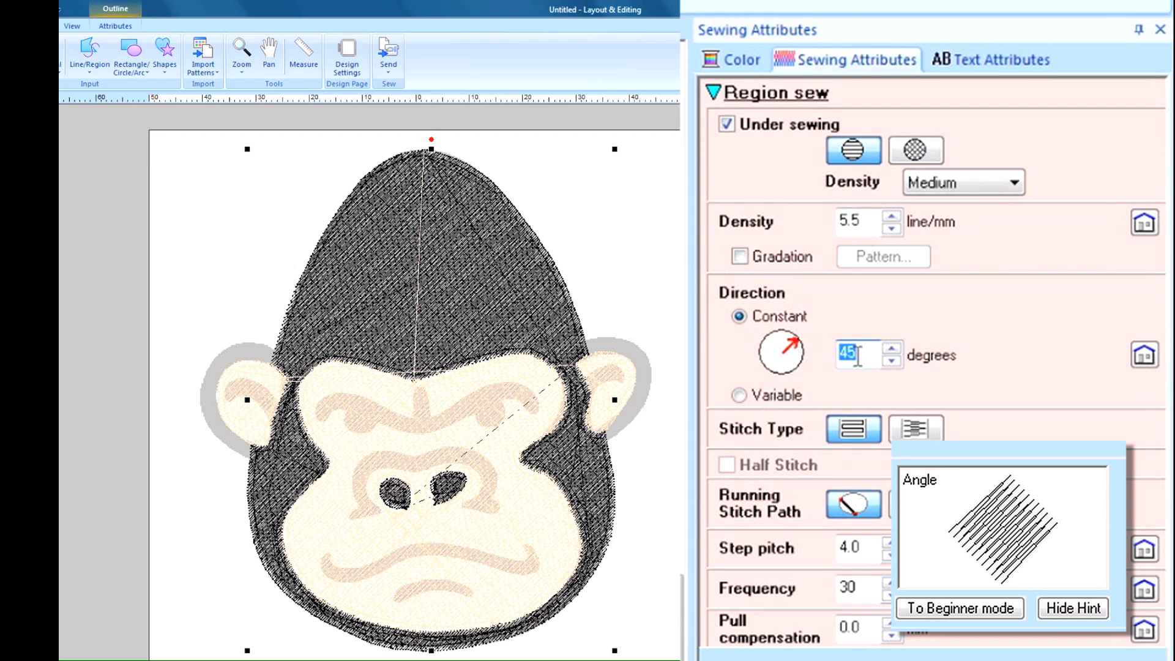
{"action": "type", "text": "90"}
{"action": "key", "text": "Return"}
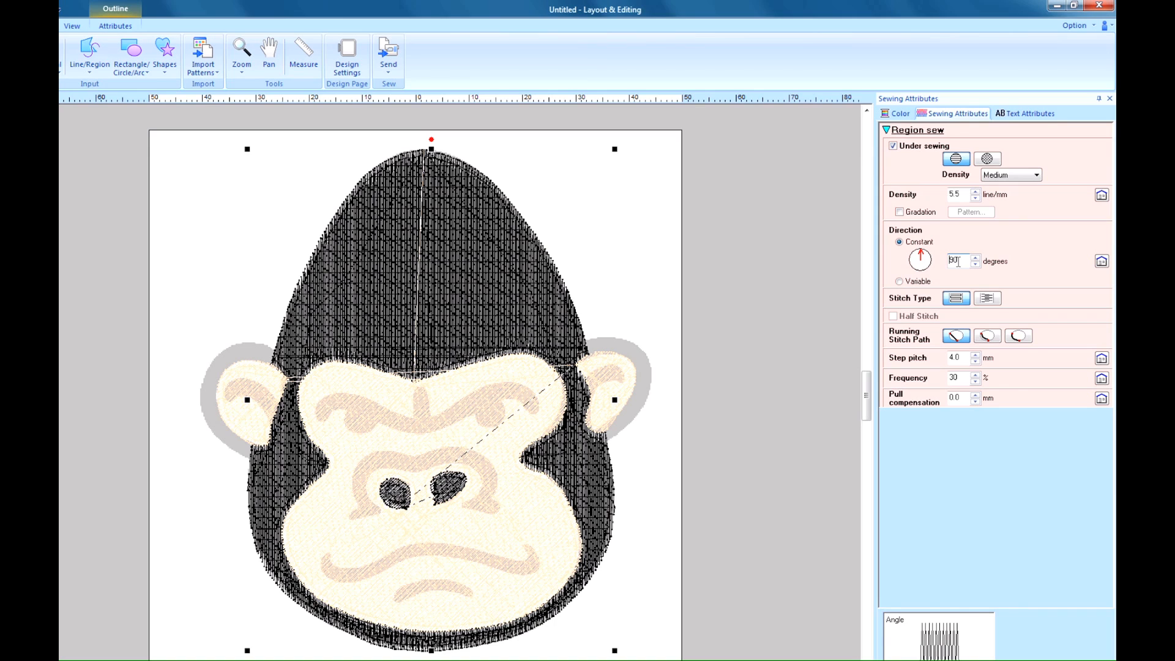
Step: Set the face region's constant stitch direction to 0 degrees
{"action": "left_click", "coordinate": [520, 376]}
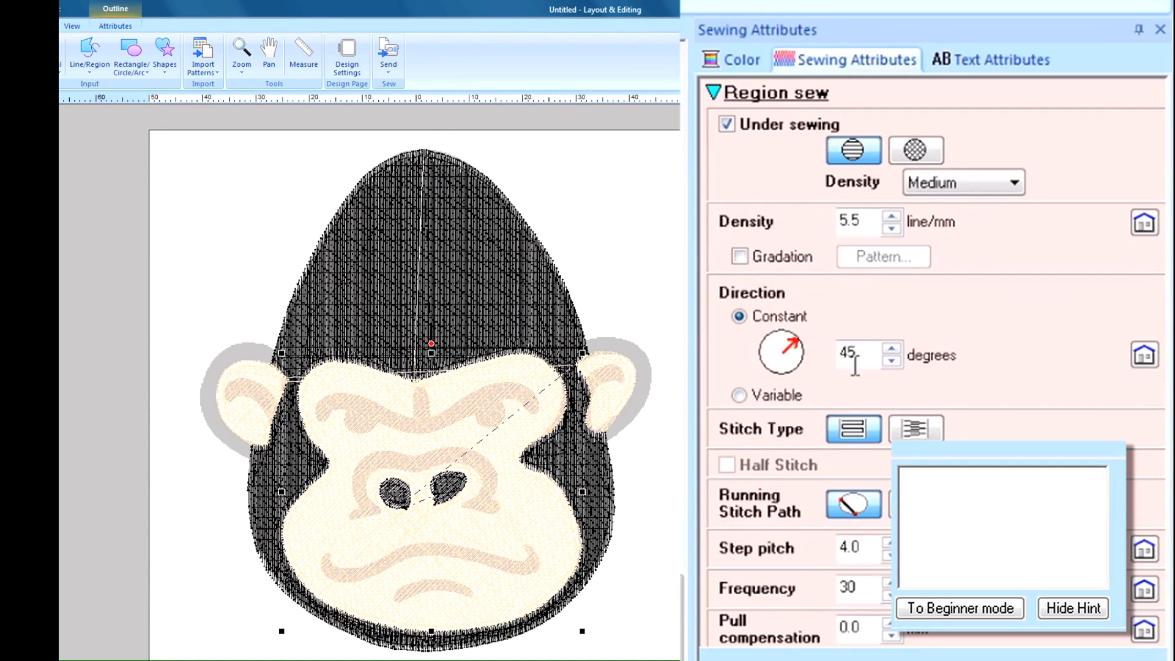
{"action": "double_click", "coordinate": [856, 358]}
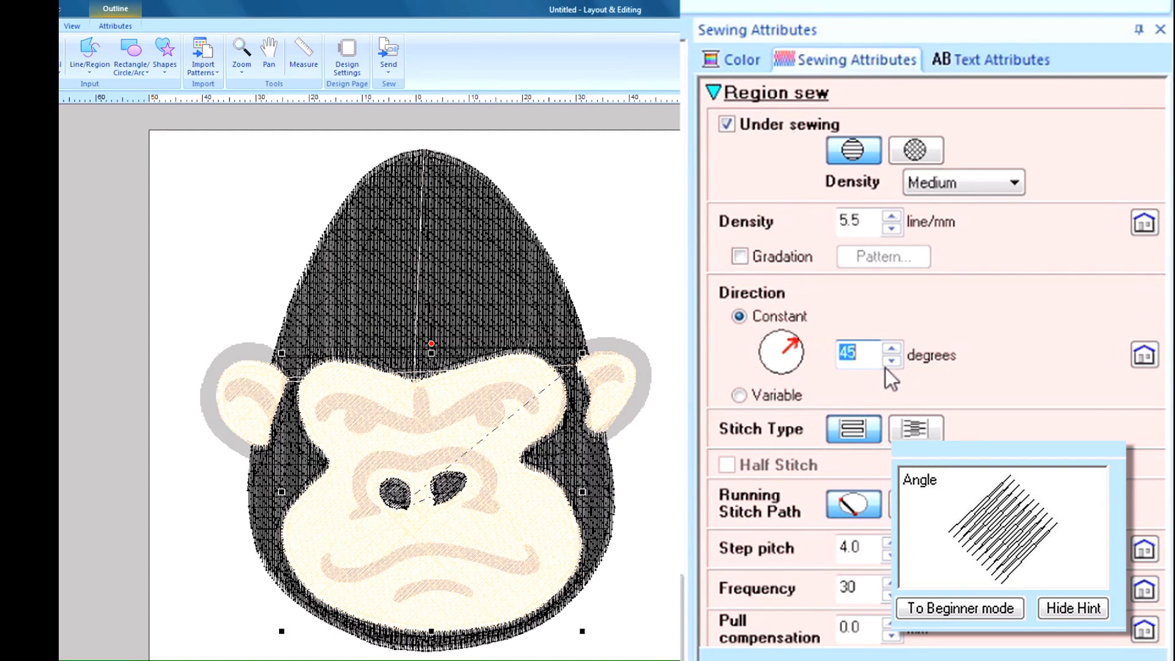
{"action": "type", "text": "0"}
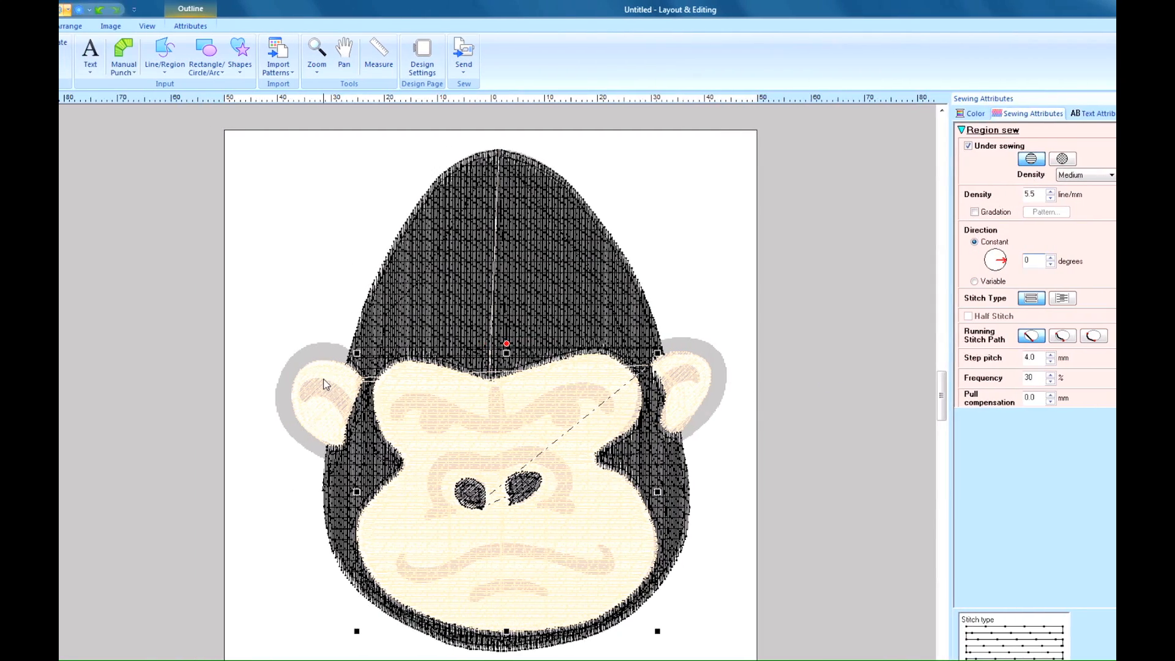
Step: Set the stitch direction of the left-hand inner ear region to 120 degrees
{"action": "left_click", "coordinate": [250, 379]}
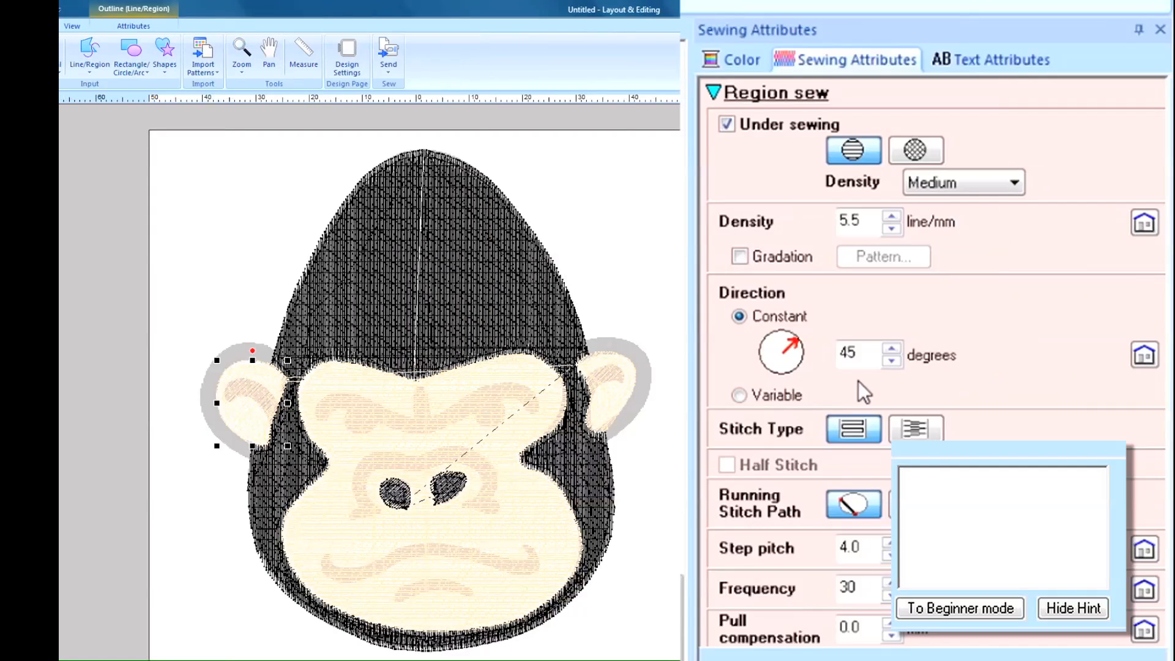
{"action": "double_click", "coordinate": [1031, 260]}
{"action": "type", "text": "120"}
{"action": "key", "text": "Return"}
Step: Set the stitch direction of the right-hand inner ear region to 30 degrees
{"action": "left_click", "coordinate": [609, 394]}
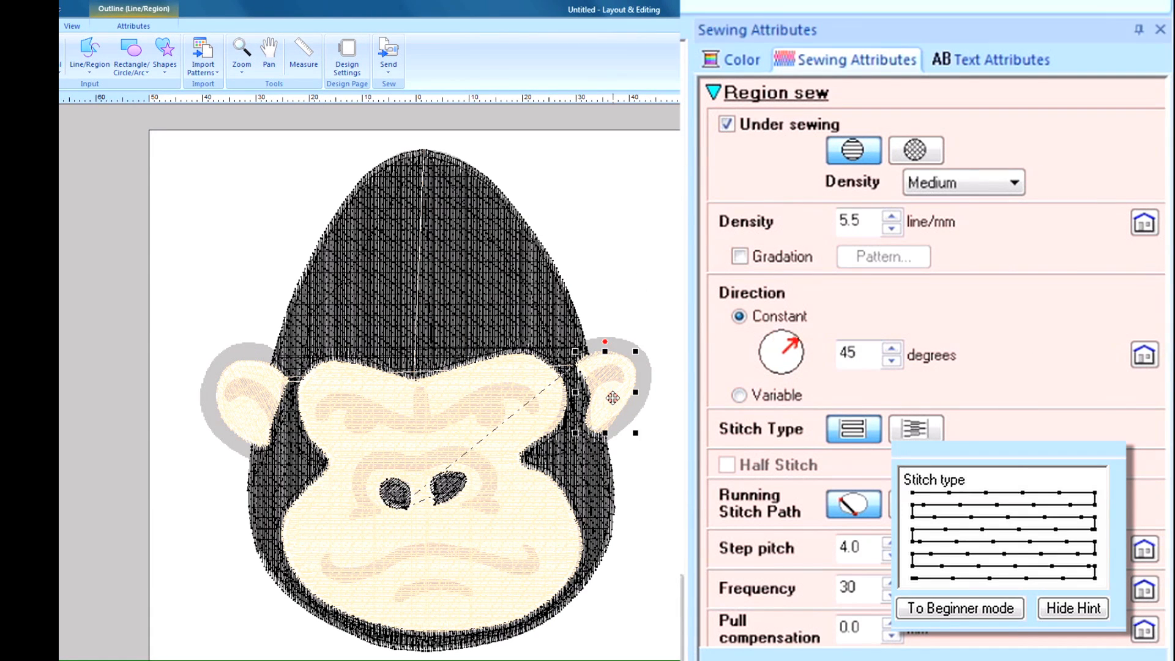
{"action": "double_click", "coordinate": [849, 354]}
{"action": "type", "text": "30"}
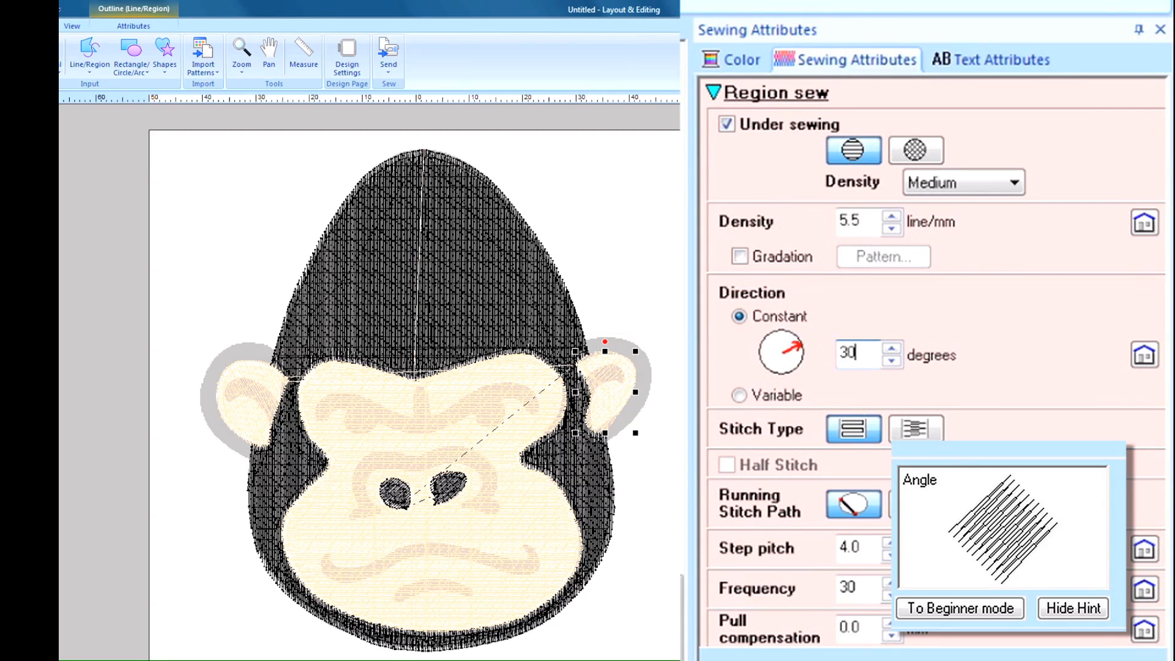
{"action": "key", "text": "Return"}
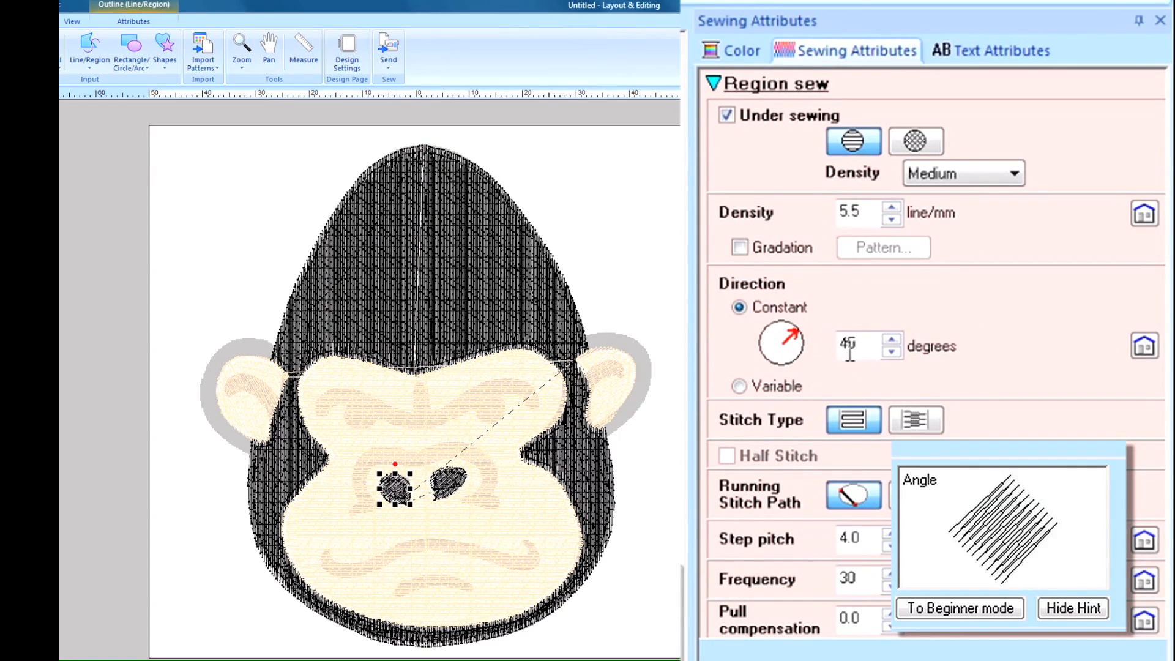
Step: Set the stitch direction of both black nostril regions to 90 degrees and clear the selection
{"action": "double_click", "coordinate": [855, 353]}
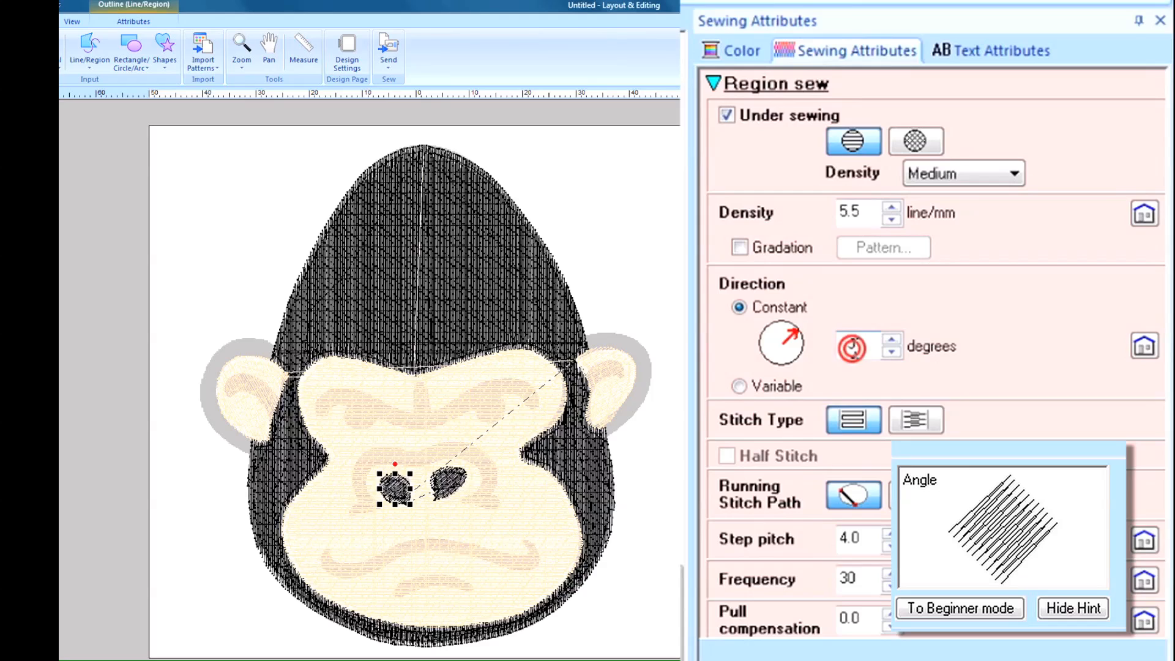
{"action": "type", "text": "90"}
{"action": "key", "text": "Return"}
{"action": "left_click", "coordinate": [450, 480]}
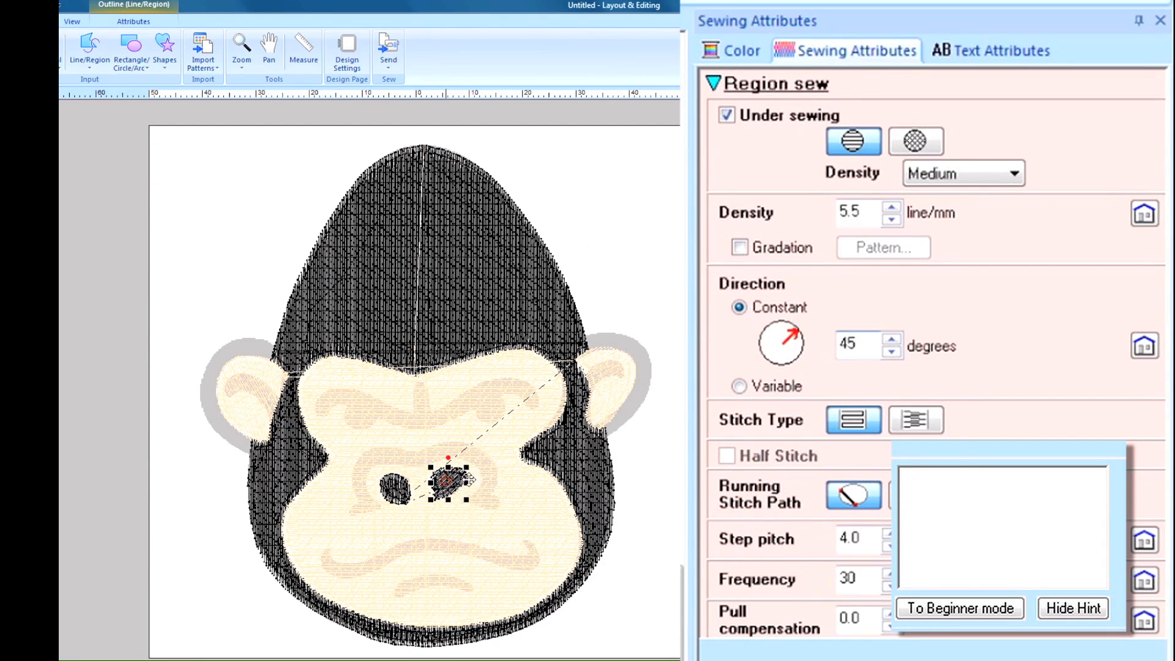
{"action": "double_click", "coordinate": [852, 344]}
{"action": "type", "text": "90"}
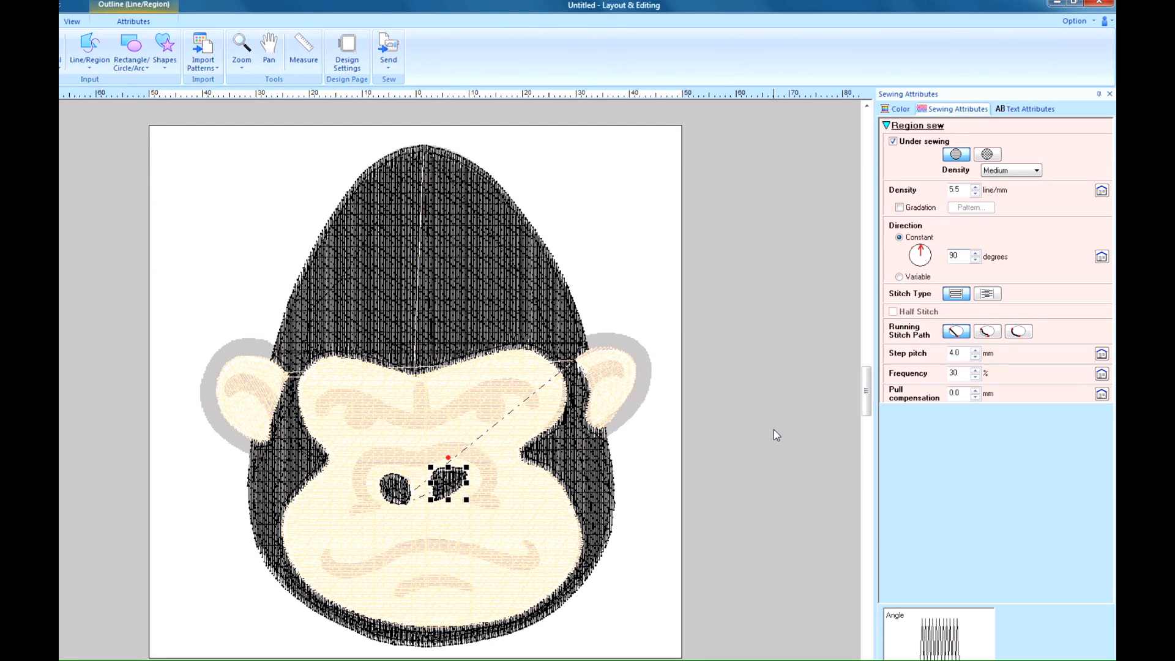
{"action": "left_click", "coordinate": [774, 430]}
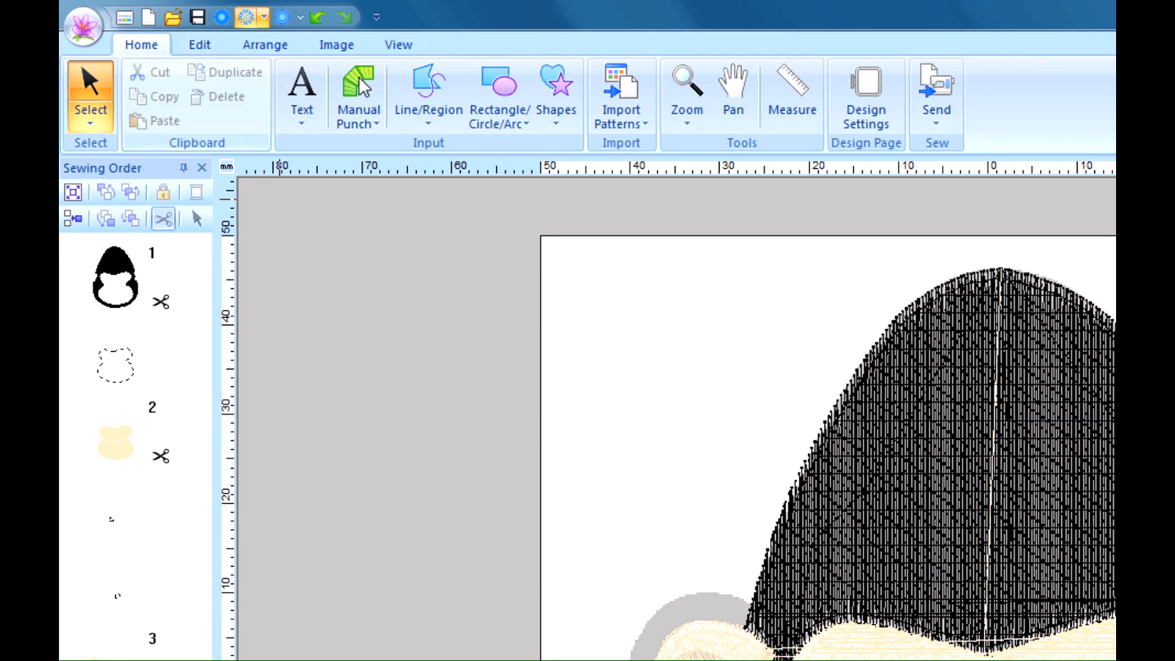
Step: Draw a circle over each eye in black fill stitch, the right-hand one about 6 mm in diameter, and clear the selection
{"action": "left_click", "coordinate": [495, 125]}
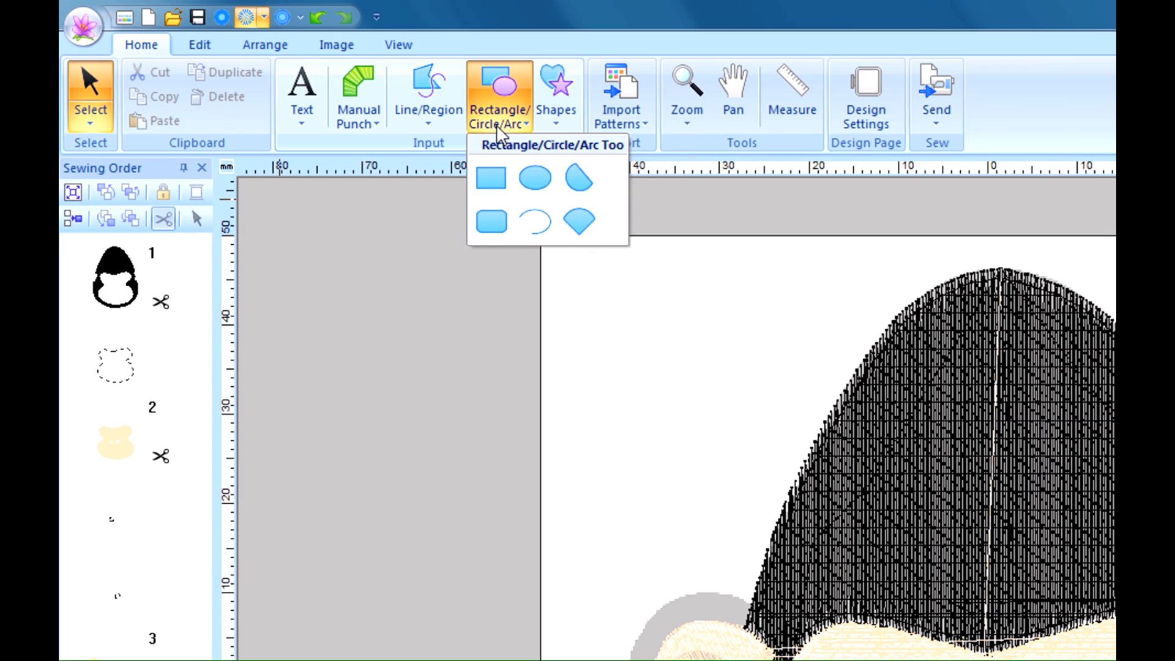
{"action": "left_click", "coordinate": [537, 181]}
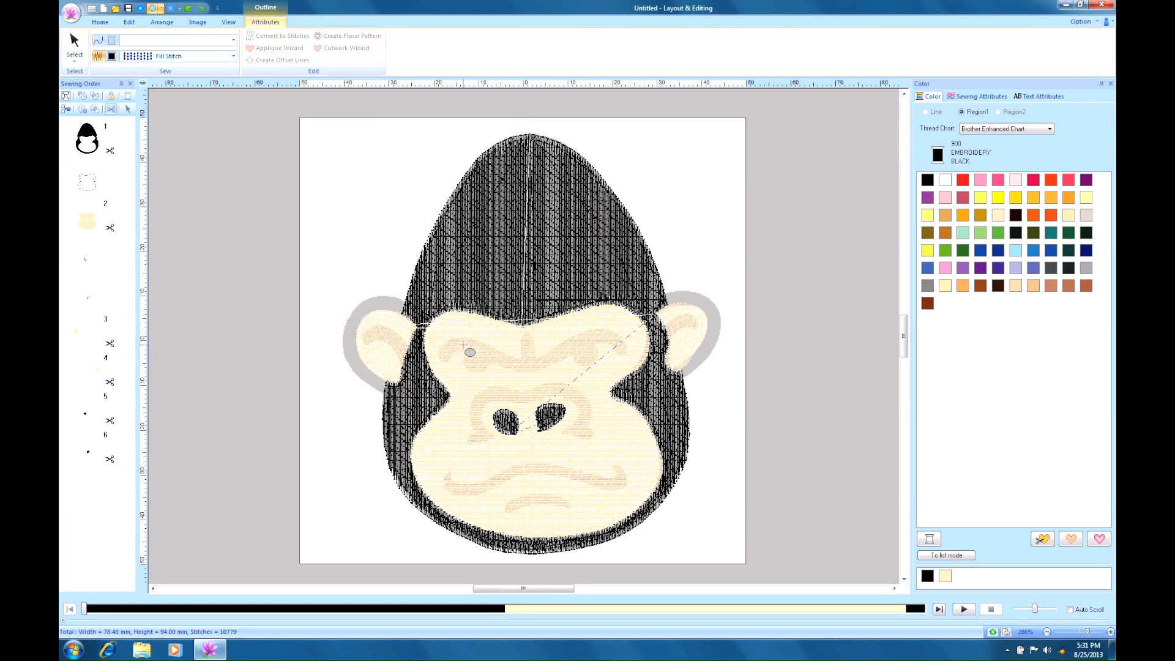
{"action": "left_click_drag", "start_coordinate": [464, 347], "coordinate": [491, 374]}
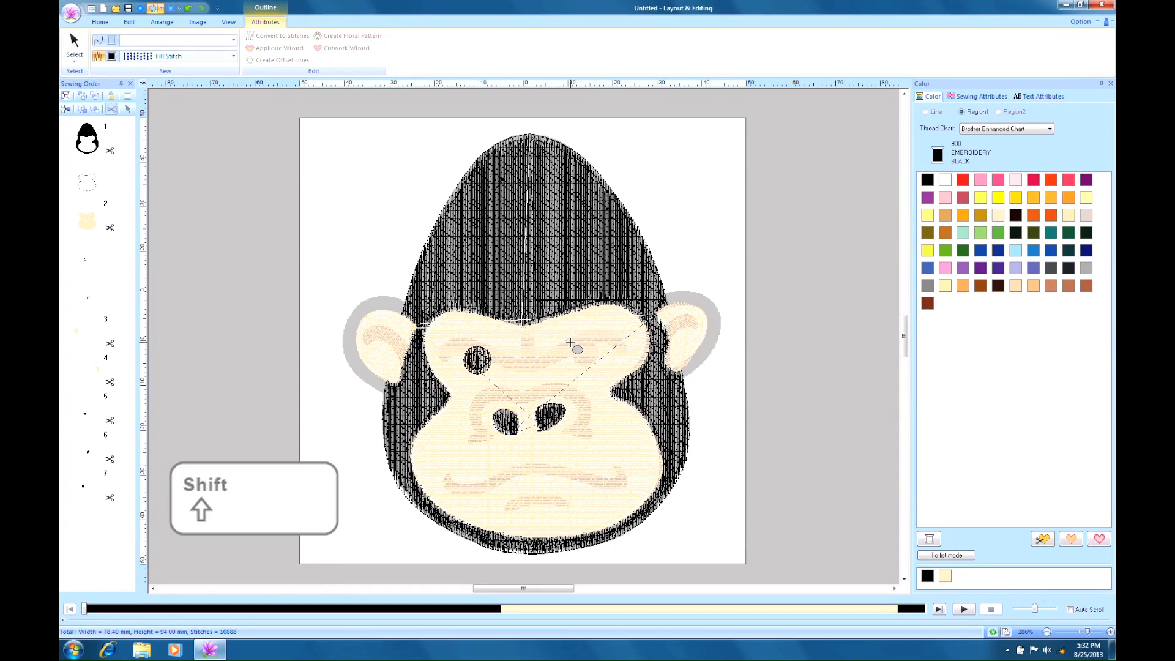
{"action": "left_click_drag", "start_coordinate": [570, 342], "coordinate": [596, 367]}
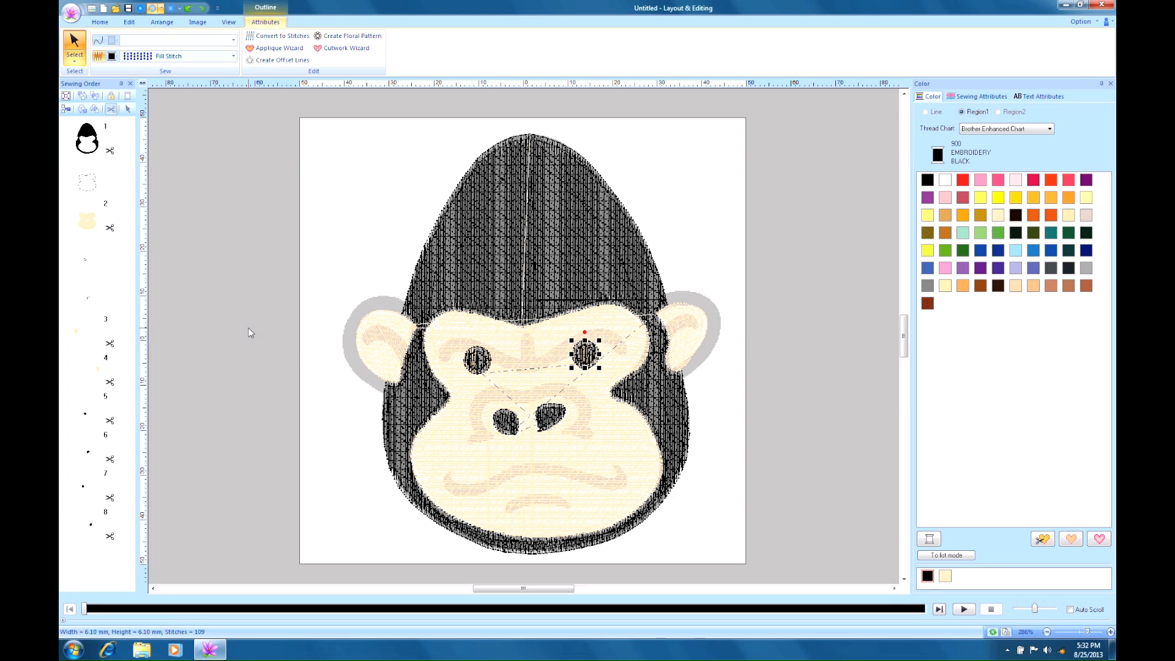
{"action": "left_click", "coordinate": [251, 332]}
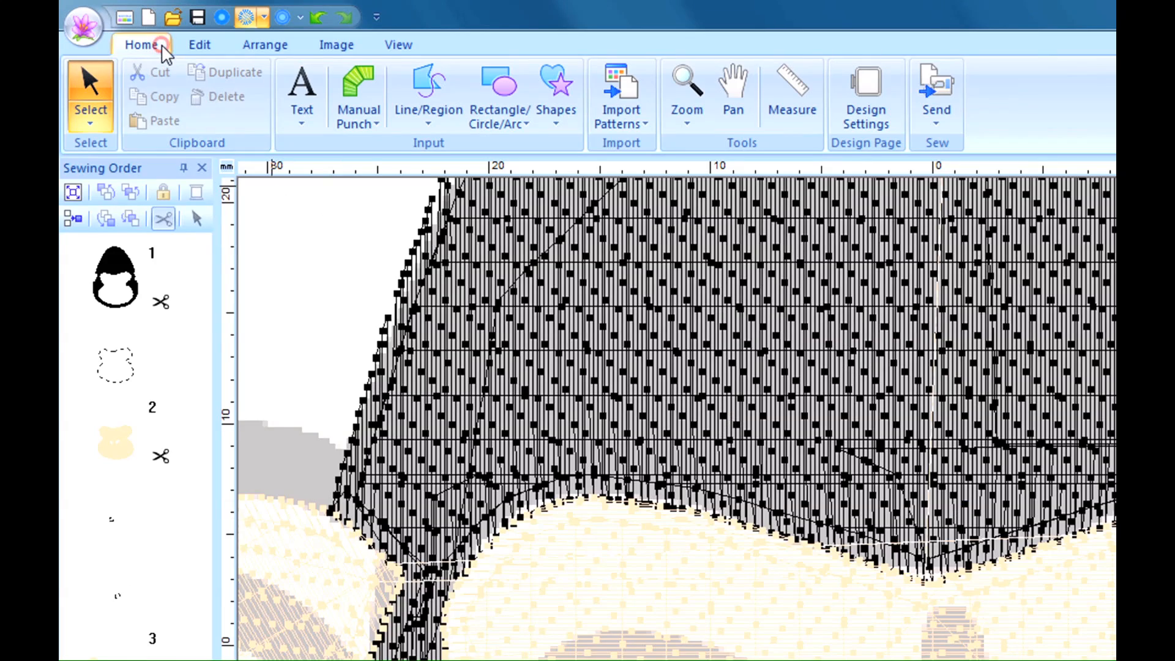
Step: Trace the left-hand eyebrow from its outer end to the brow centre with curved Manual Punch blocks
{"action": "left_click", "coordinate": [363, 123]}
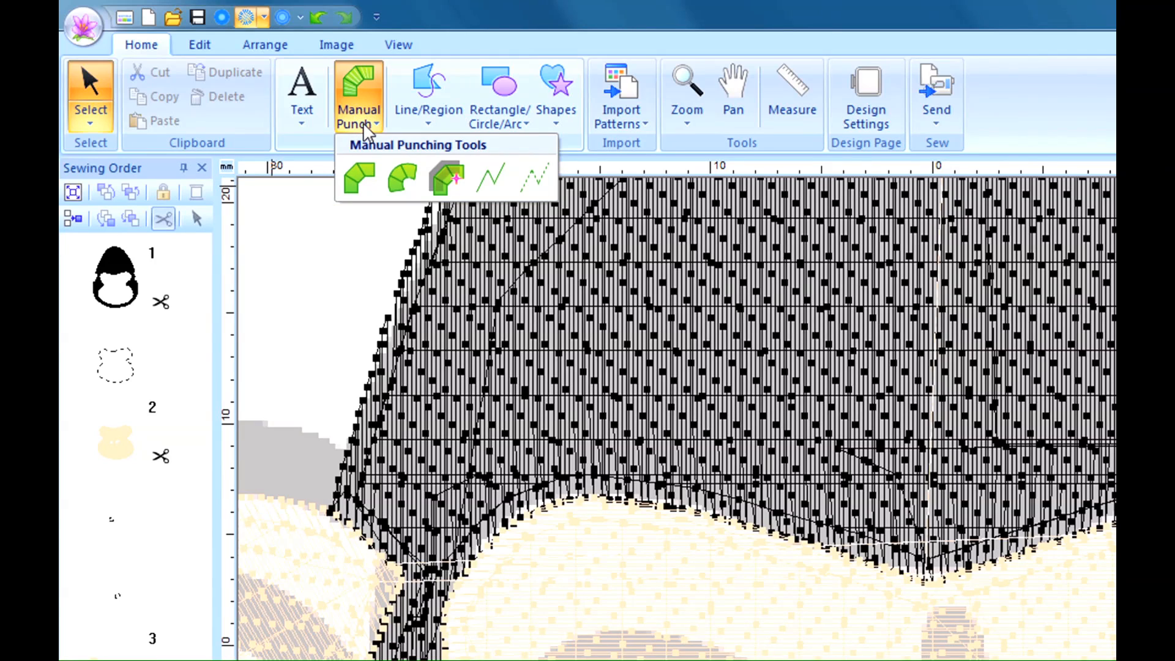
{"action": "left_click", "coordinate": [402, 195]}
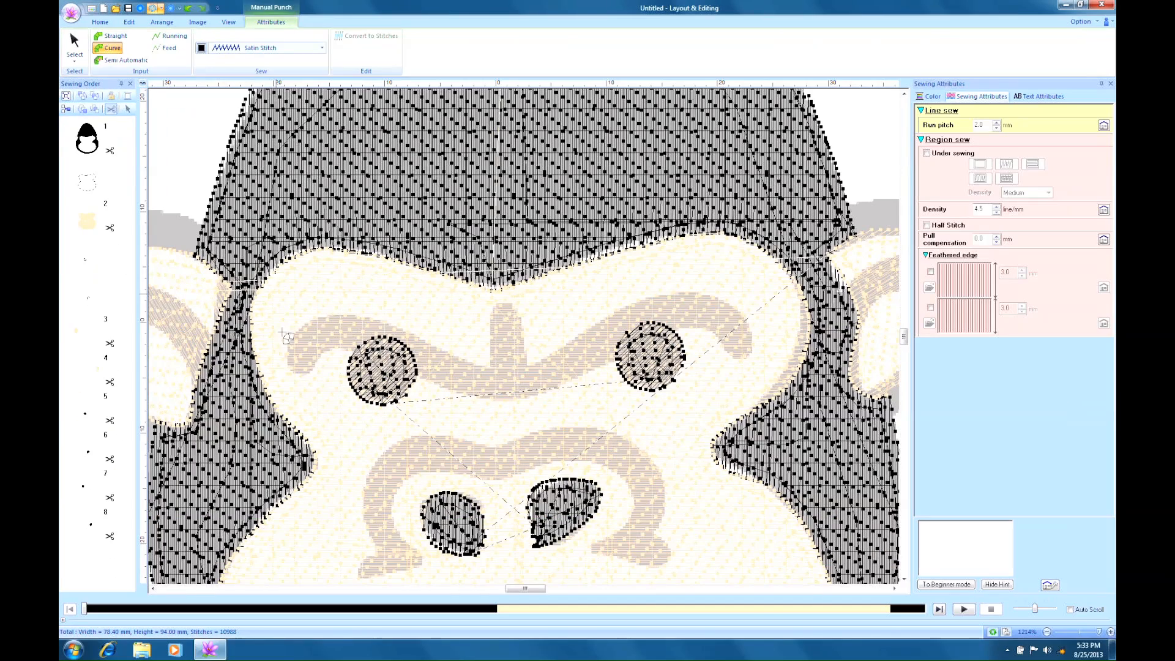
{"action": "left_click", "coordinate": [309, 377]}
{"action": "left_click", "coordinate": [288, 371]}
{"action": "left_click", "coordinate": [320, 357]}
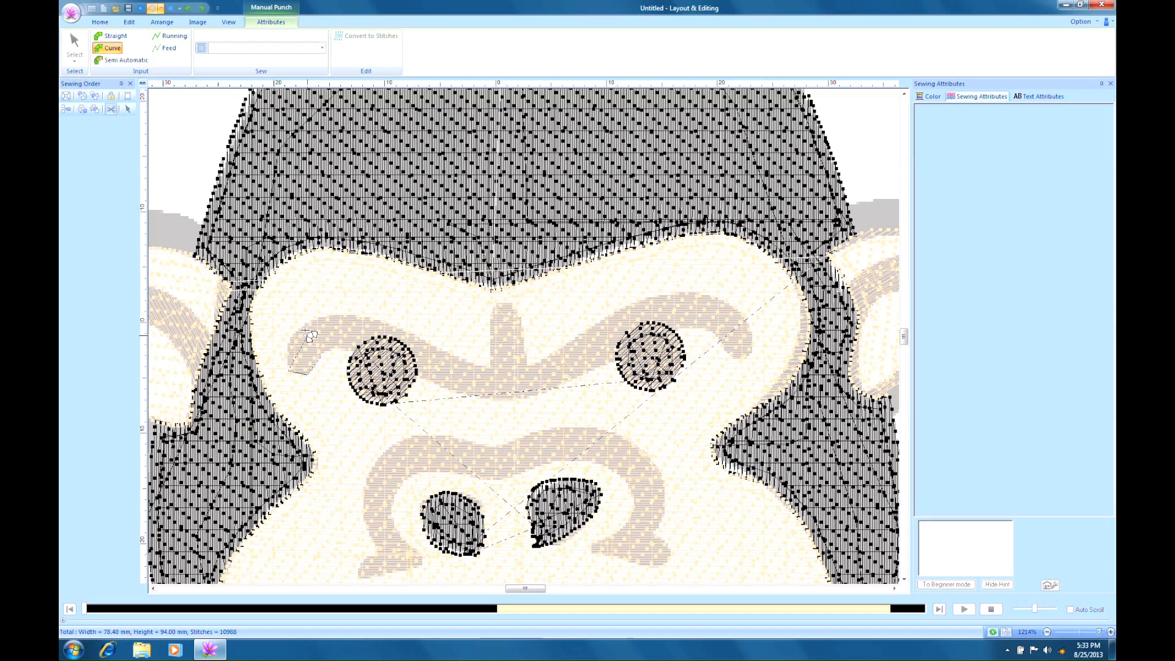
{"action": "left_click", "coordinate": [304, 327]}
{"action": "left_click", "coordinate": [339, 348]}
{"action": "left_click", "coordinate": [350, 316]}
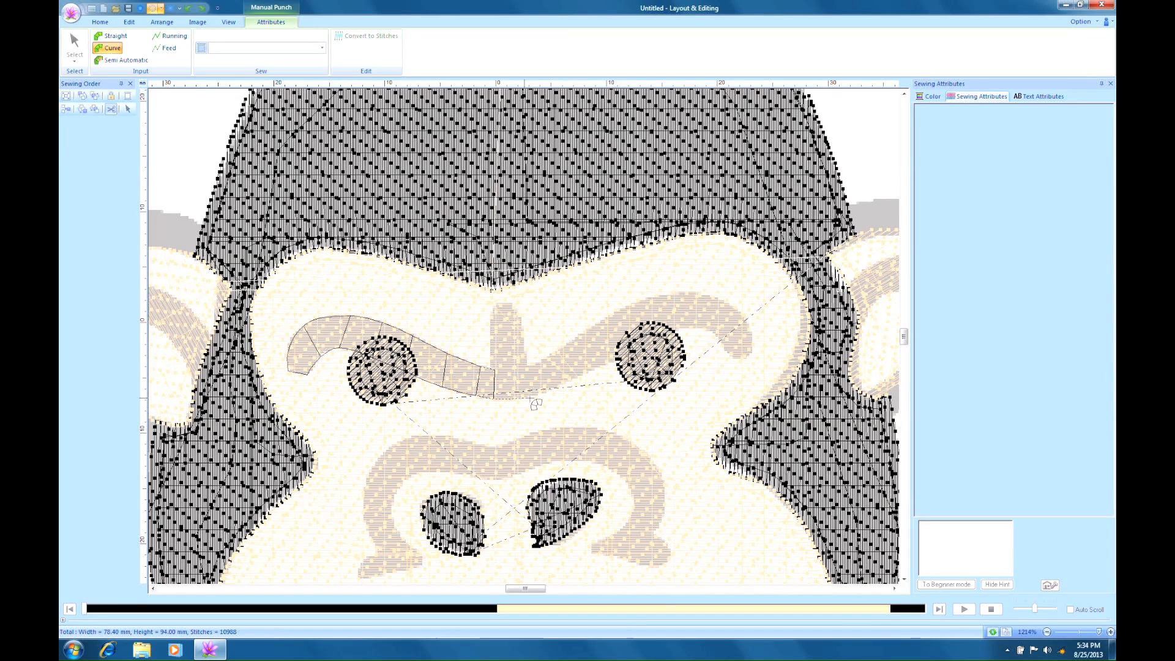
{"action": "left_click", "coordinate": [532, 409]}
{"action": "left_click", "coordinate": [527, 384]}
{"action": "right_click", "coordinate": [534, 390]}
{"action": "key", "text": "BackSpace"}
{"action": "right_click", "coordinate": [527, 384]}
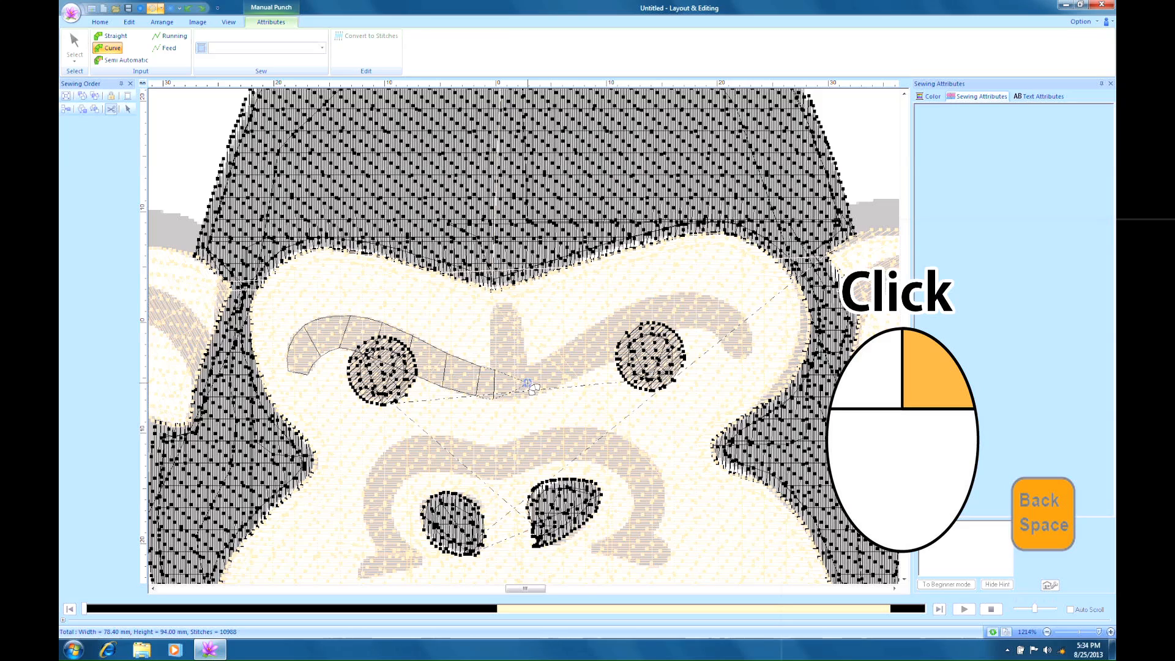
{"action": "right_click", "coordinate": [513, 386]}
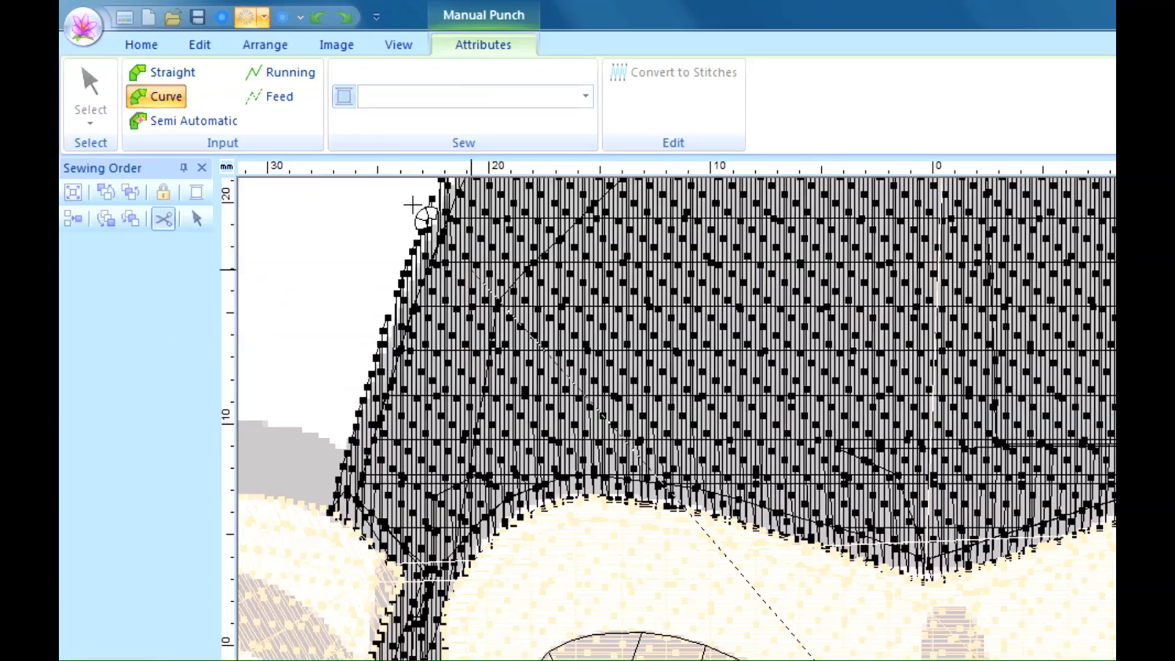
Step: Run a running stitch from the eyebrow's inner end up to the top of the vertical mark between the eyes
{"action": "left_click", "coordinate": [297, 78]}
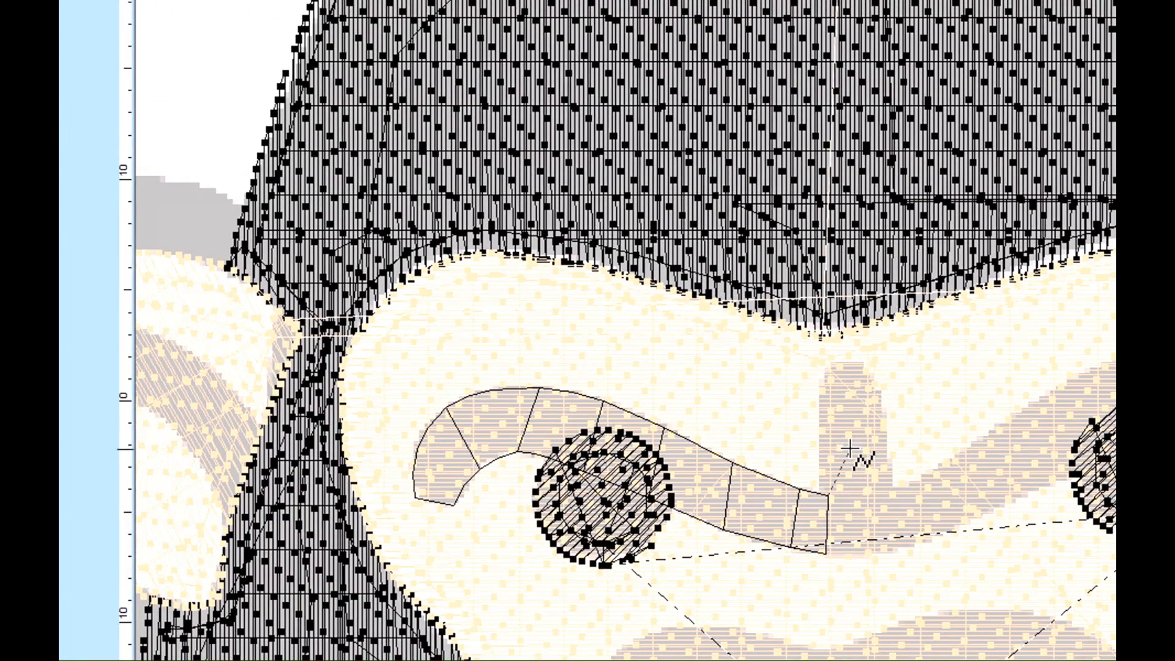
{"action": "left_click", "coordinate": [850, 448]}
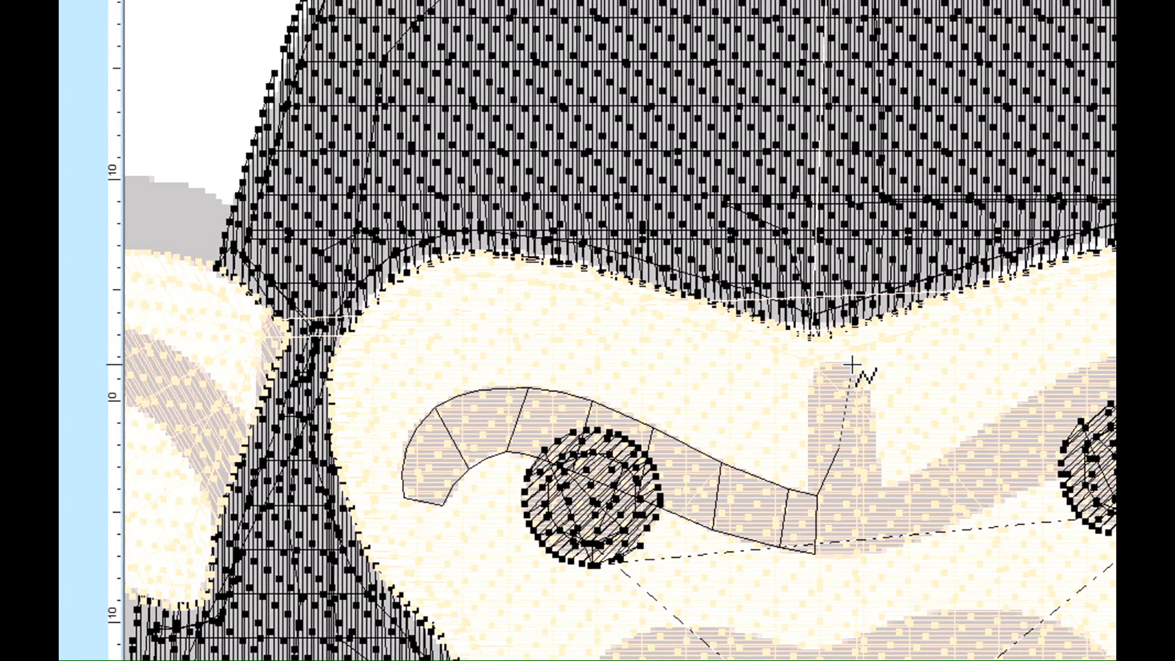
{"action": "left_click", "coordinate": [852, 365]}
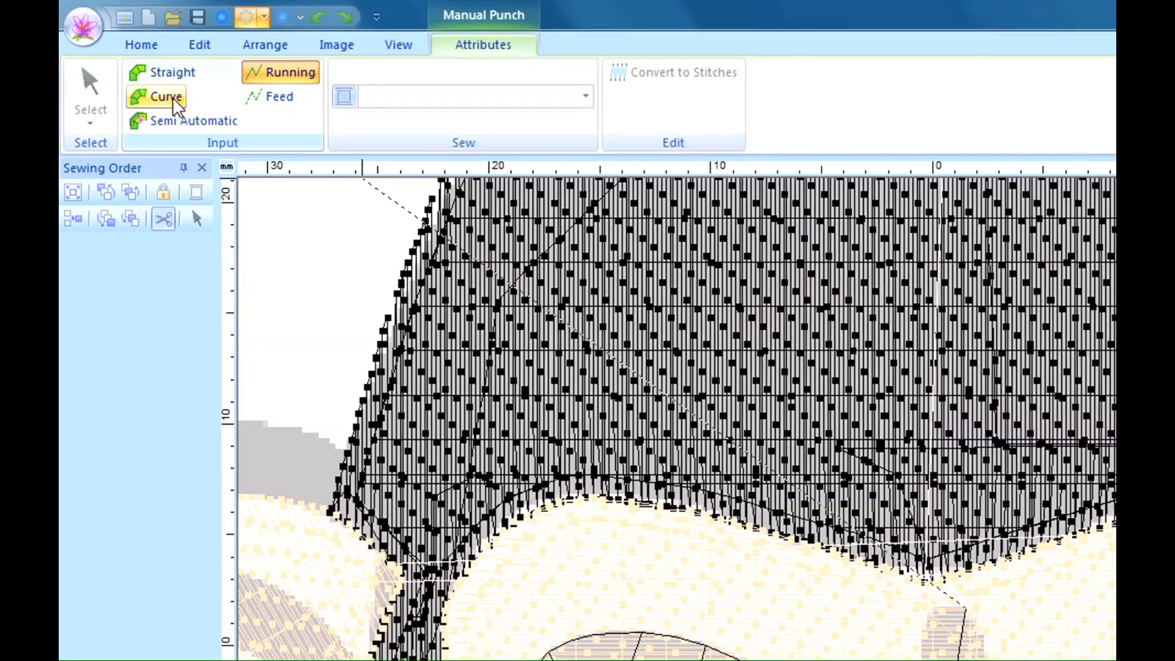
Step: Cover the vertical mark between the eyes with curved punch blocks from its top down to the eyebrow
{"action": "left_click", "coordinate": [177, 103]}
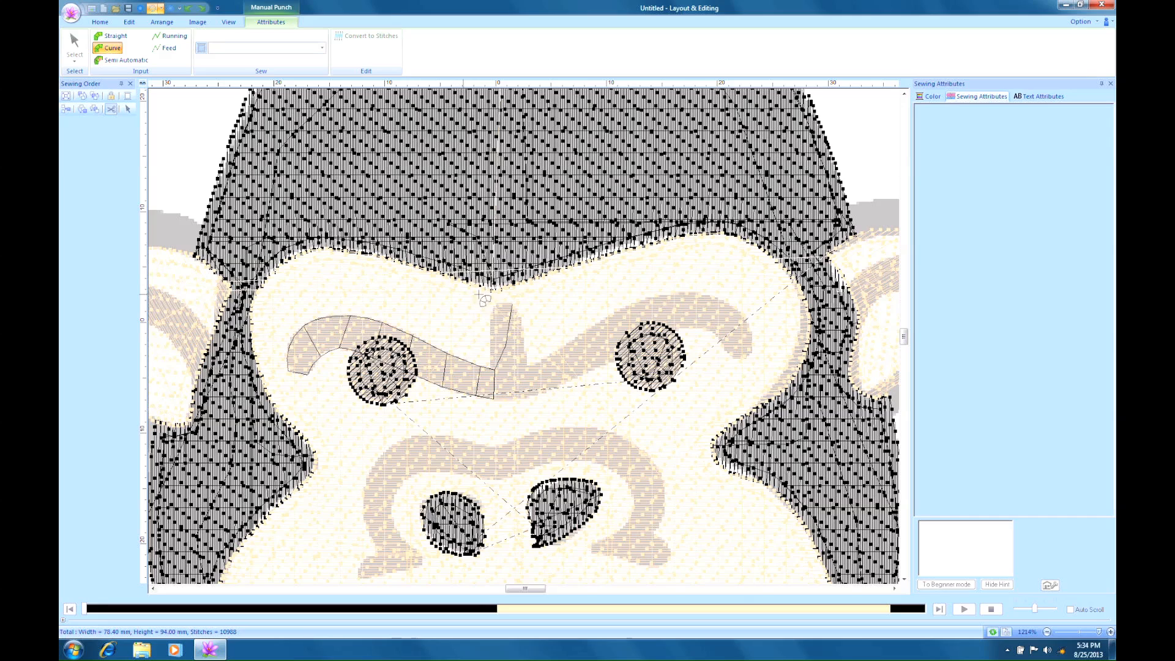
{"action": "left_click", "coordinate": [495, 304]}
{"action": "left_click", "coordinate": [518, 318]}
{"action": "left_click", "coordinate": [528, 369]}
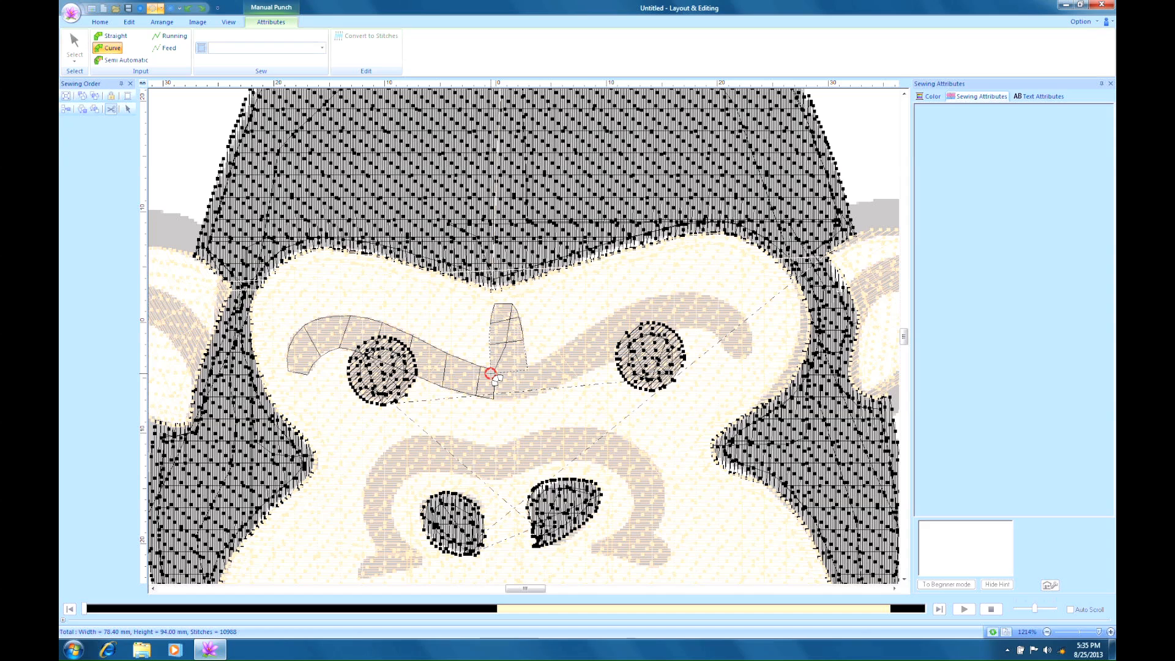
{"action": "left_click", "coordinate": [490, 373]}
Step: Run a running stitch from the brow centre along the inside of the right-hand eyebrow to its outer end
{"action": "left_click", "coordinate": [177, 41]}
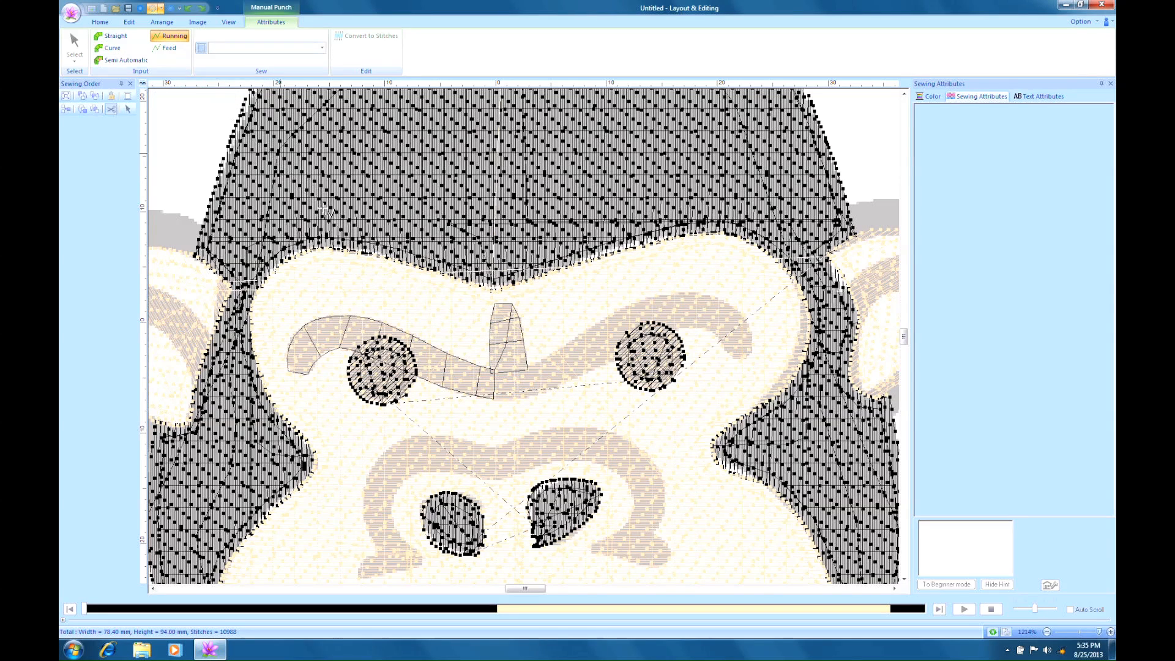
{"action": "left_click", "coordinate": [539, 384]}
{"action": "left_click", "coordinate": [614, 331]}
{"action": "left_click", "coordinate": [665, 316]}
{"action": "left_click", "coordinate": [729, 322]}
{"action": "left_click", "coordinate": [734, 360]}
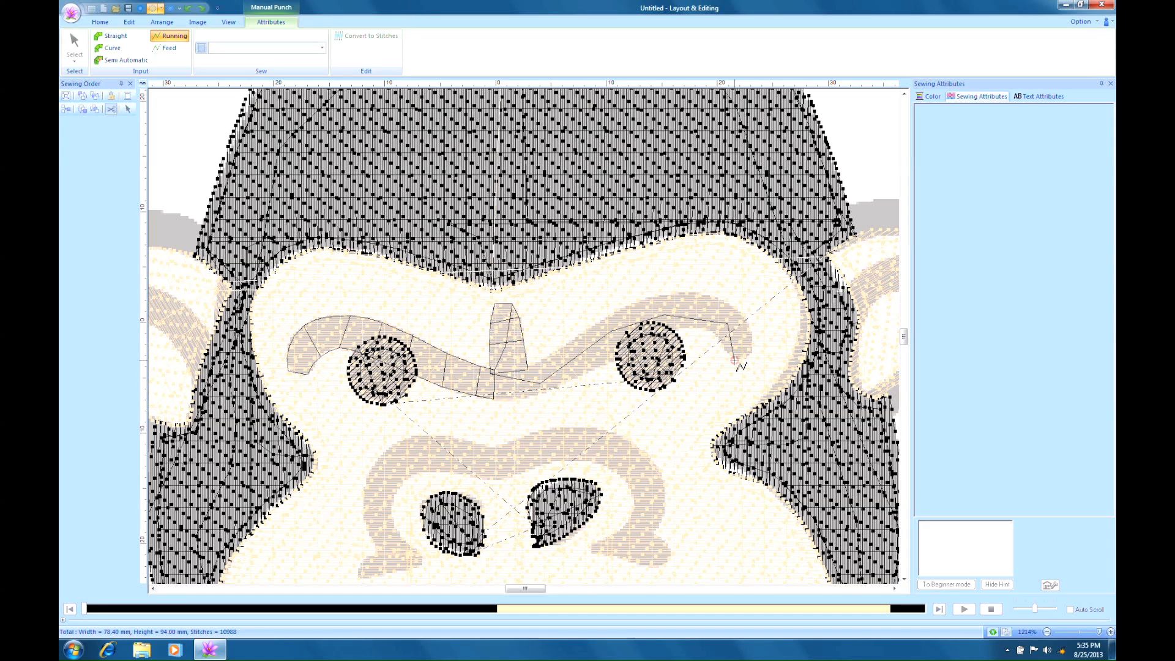
Step: Trace the right-hand eyebrow with curved punch blocks from its outer end back to the brow centre and finish the pattern
{"action": "left_click", "coordinate": [114, 47]}
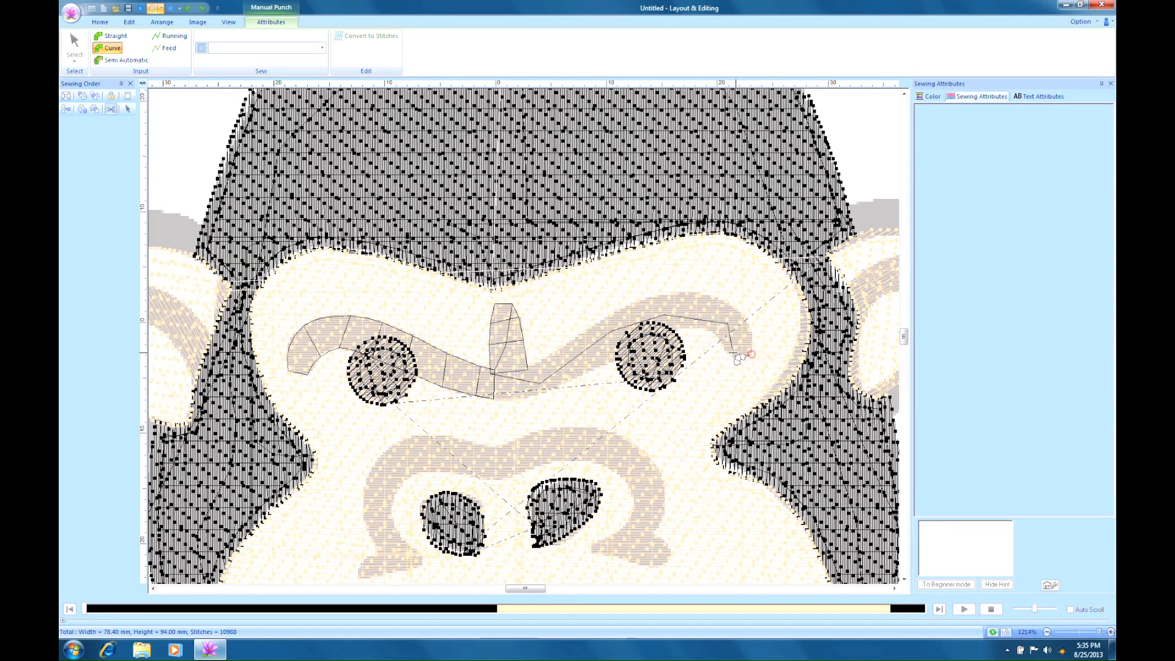
{"action": "left_click", "coordinate": [756, 336]}
{"action": "left_click", "coordinate": [721, 298]}
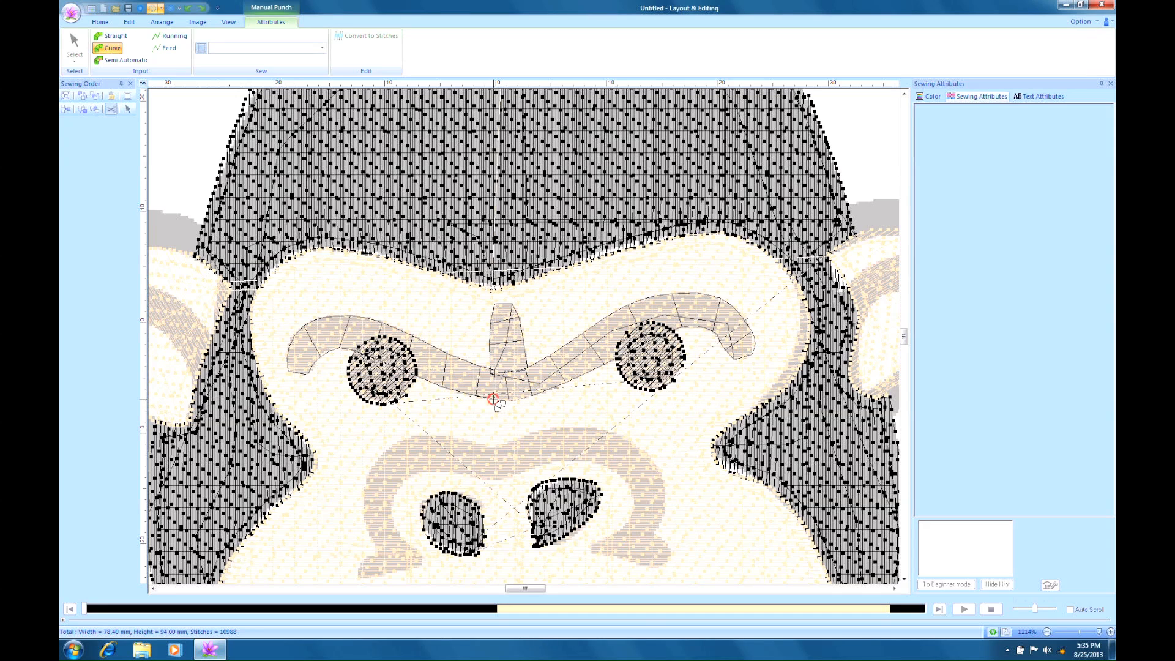
{"action": "left_click", "coordinate": [494, 372]}
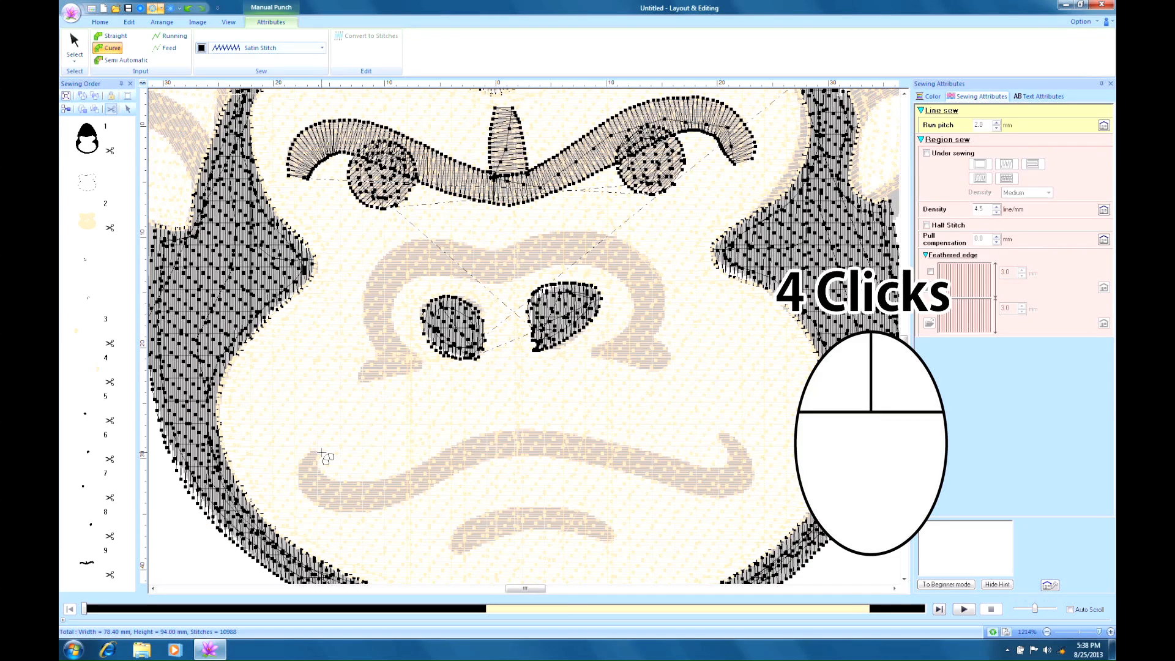
Step: Trace the mouth line with curved punch blocks, starting at its left-hand tip
{"action": "left_click", "coordinate": [322, 453]}
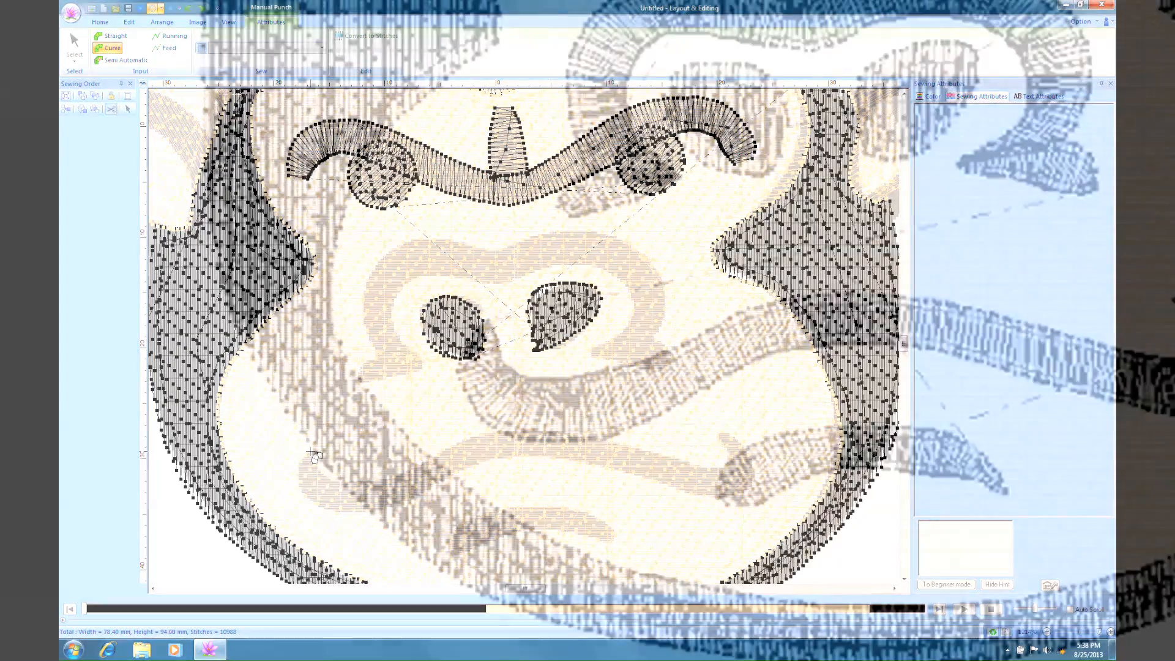
{"action": "left_click", "coordinate": [311, 460]}
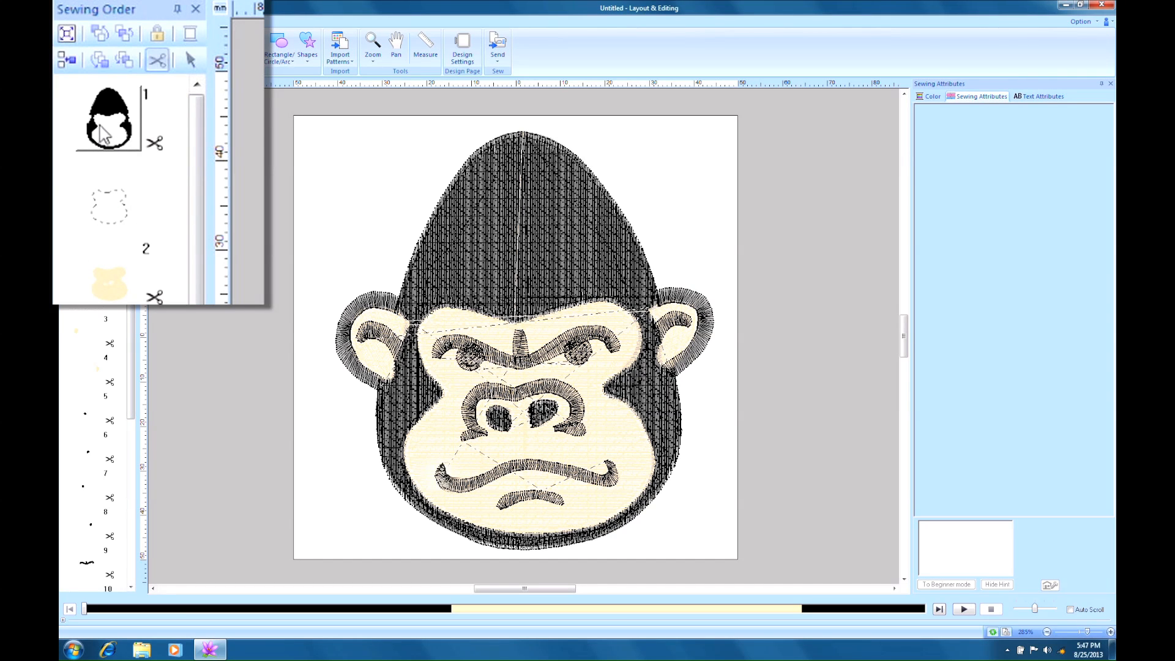
Step: Move the black head region from first to last place in the sewing order
{"action": "left_click", "coordinate": [90, 147]}
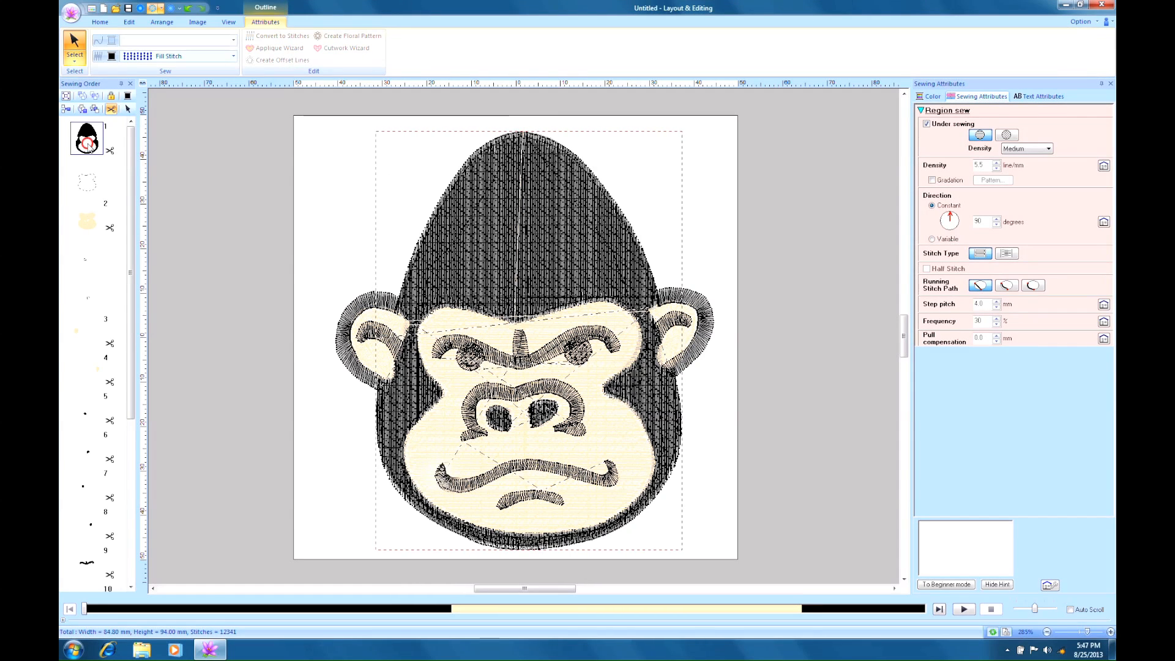
{"action": "left_click_drag", "start_coordinate": [89, 147], "coordinate": [88, 601]}
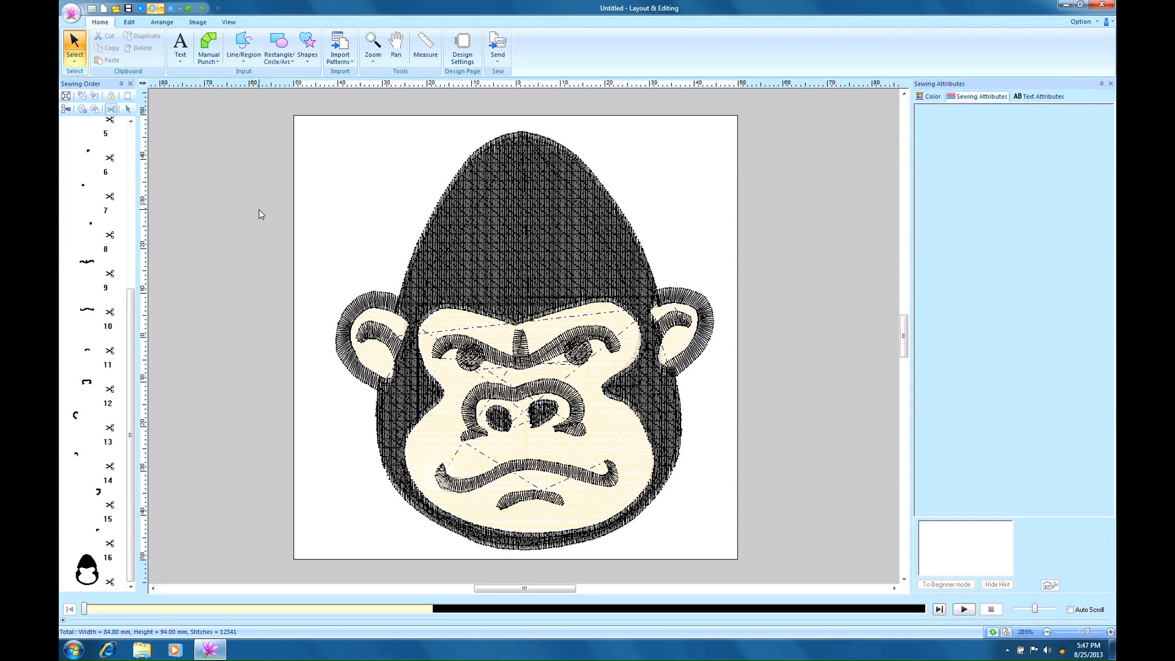
Step: Compare the gorilla design in the Solid, Stitch and Realistic view modes
{"action": "left_click", "coordinate": [238, 21]}
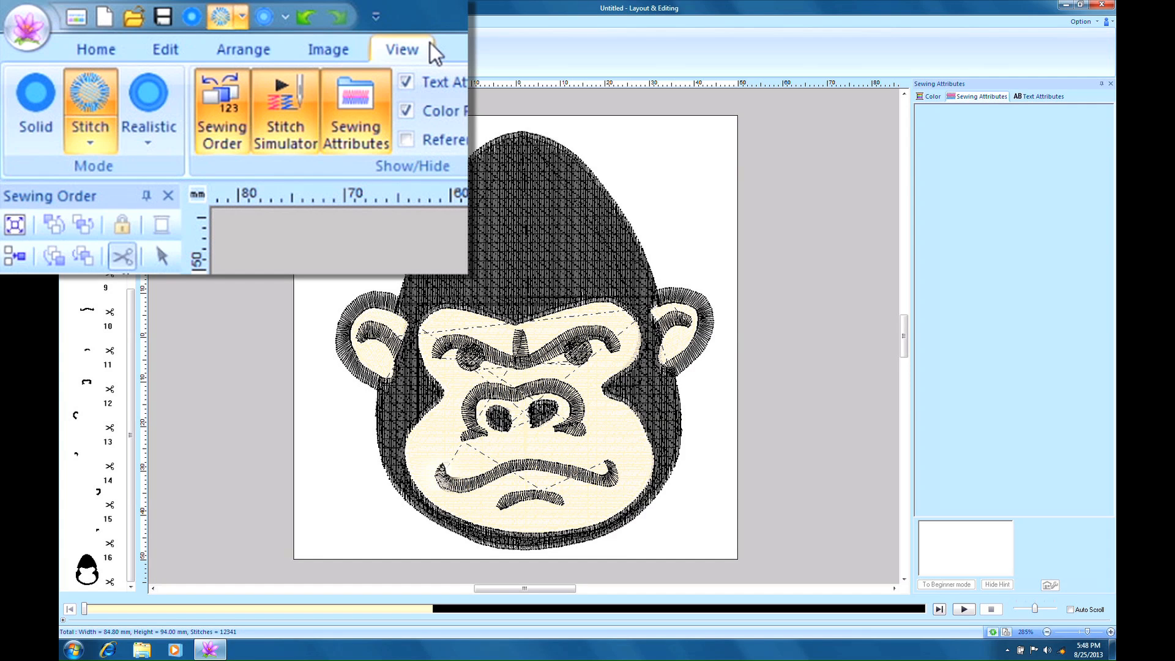
{"action": "left_click", "coordinate": [28, 142]}
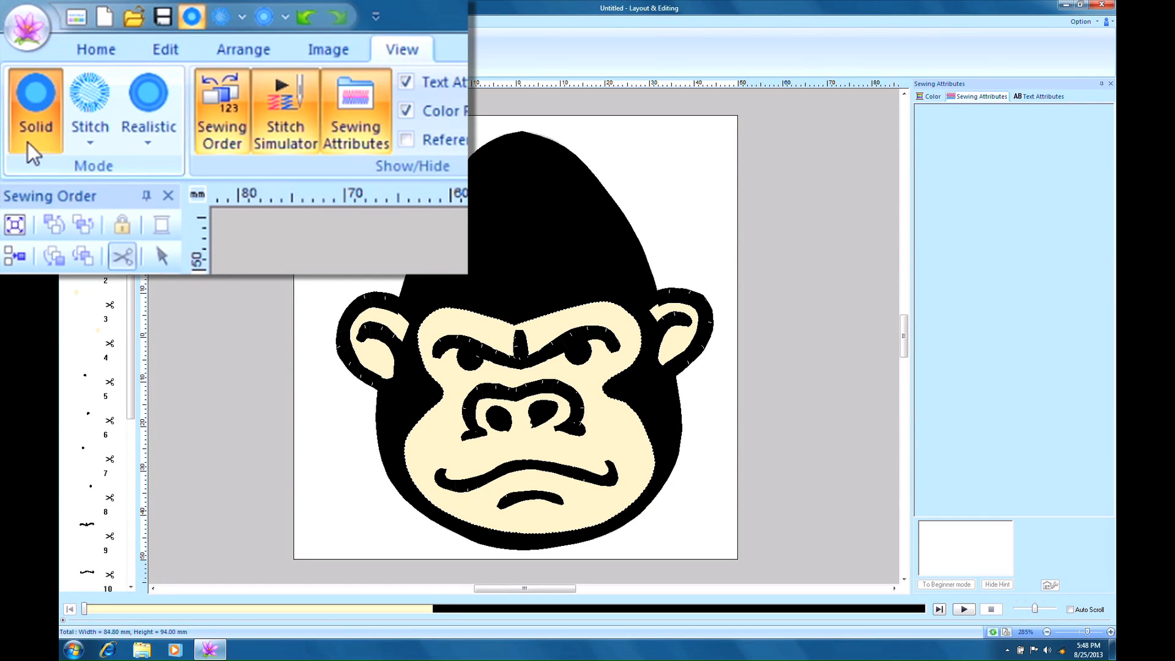
{"action": "left_click", "coordinate": [190, 142]}
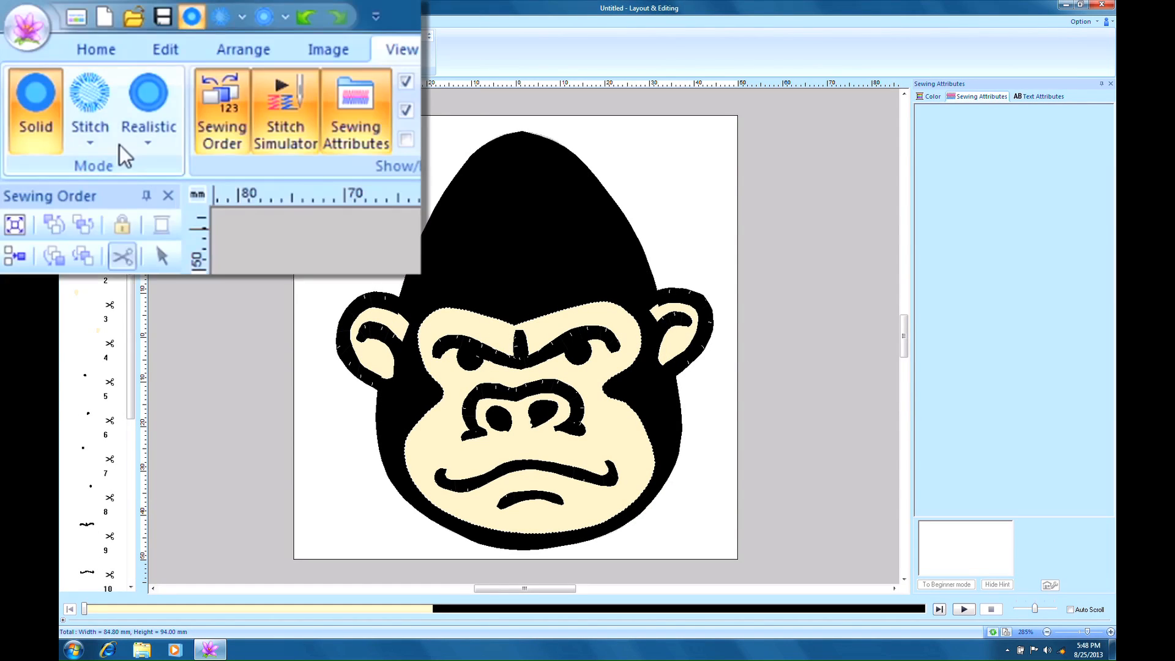
{"action": "left_click", "coordinate": [92, 101]}
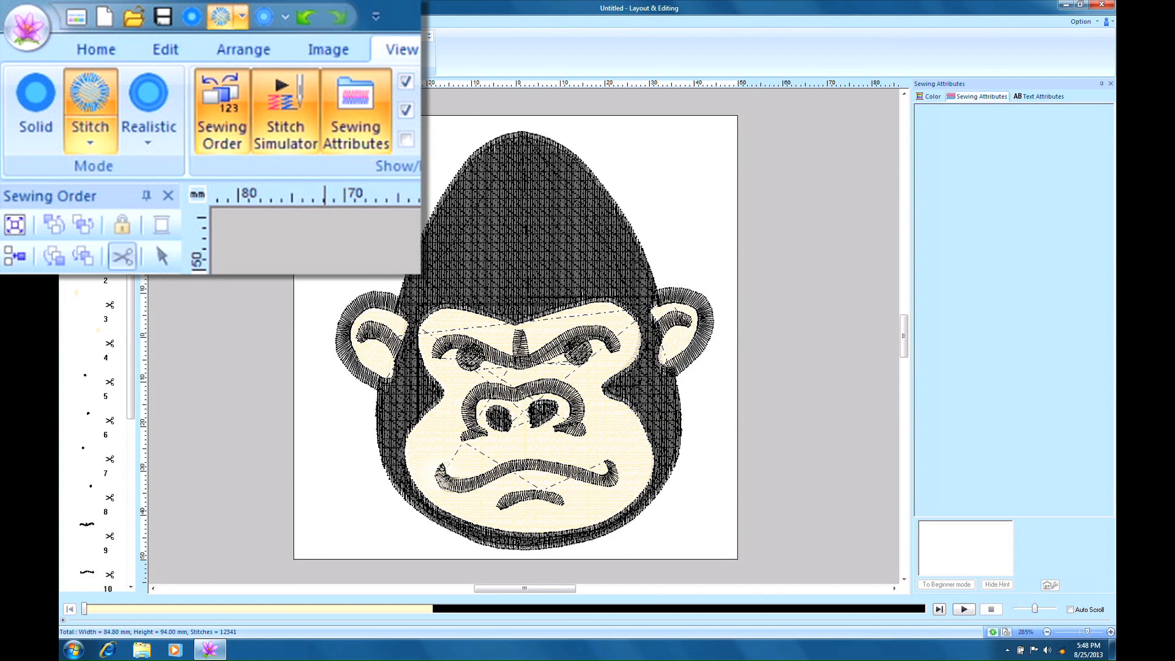
{"action": "left_click", "coordinate": [149, 104]}
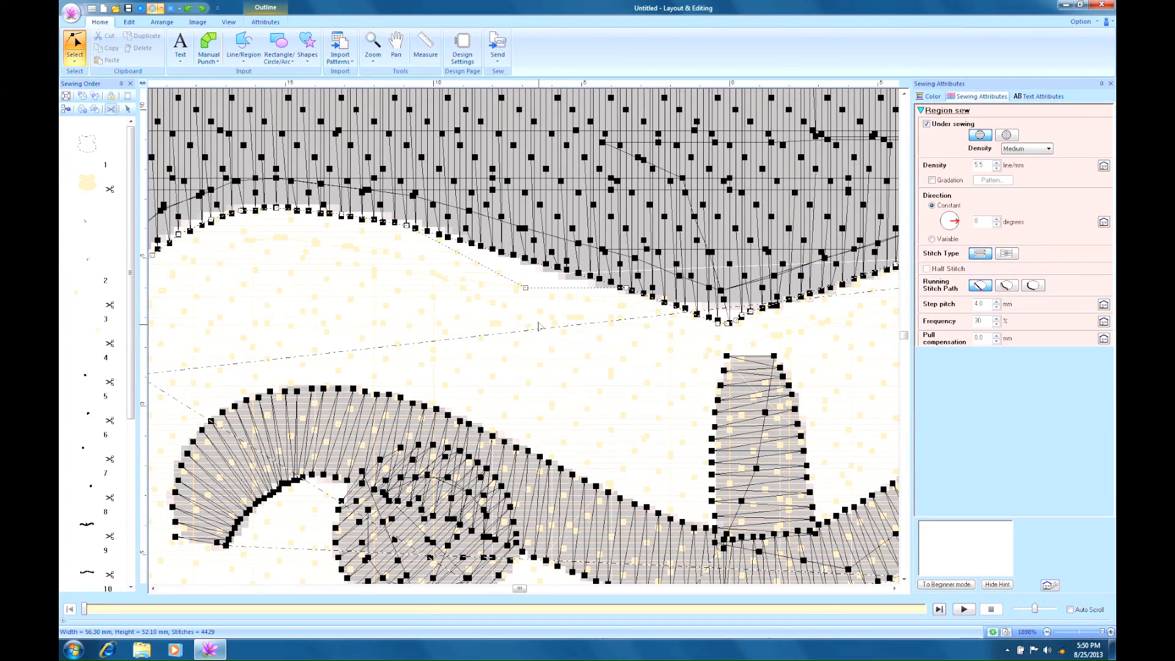
Step: Reshape the cream face region's upper edge so that it only narrowly overlaps the black head region's lower edge
{"action": "left_click_drag", "start_coordinate": [526, 277], "coordinate": [525, 255]}
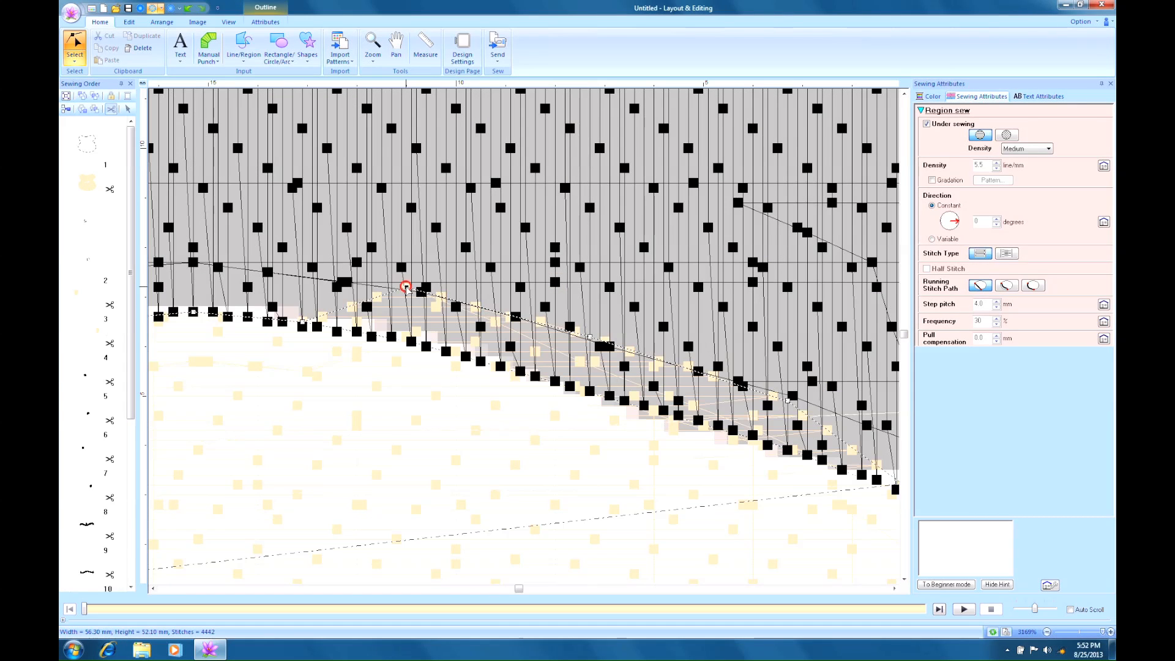
{"action": "left_click_drag", "start_coordinate": [413, 314], "coordinate": [413, 322]}
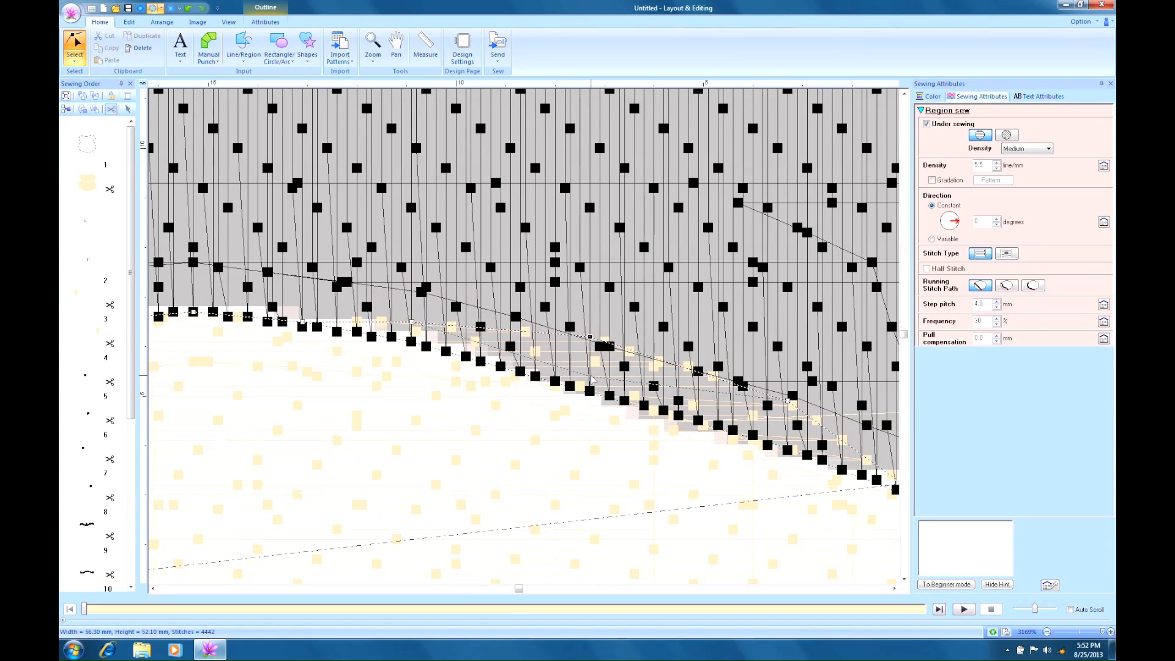
{"action": "left_click_drag", "start_coordinate": [591, 376], "coordinate": [591, 376]}
{"action": "left_click_drag", "start_coordinate": [789, 401], "coordinate": [788, 431]}
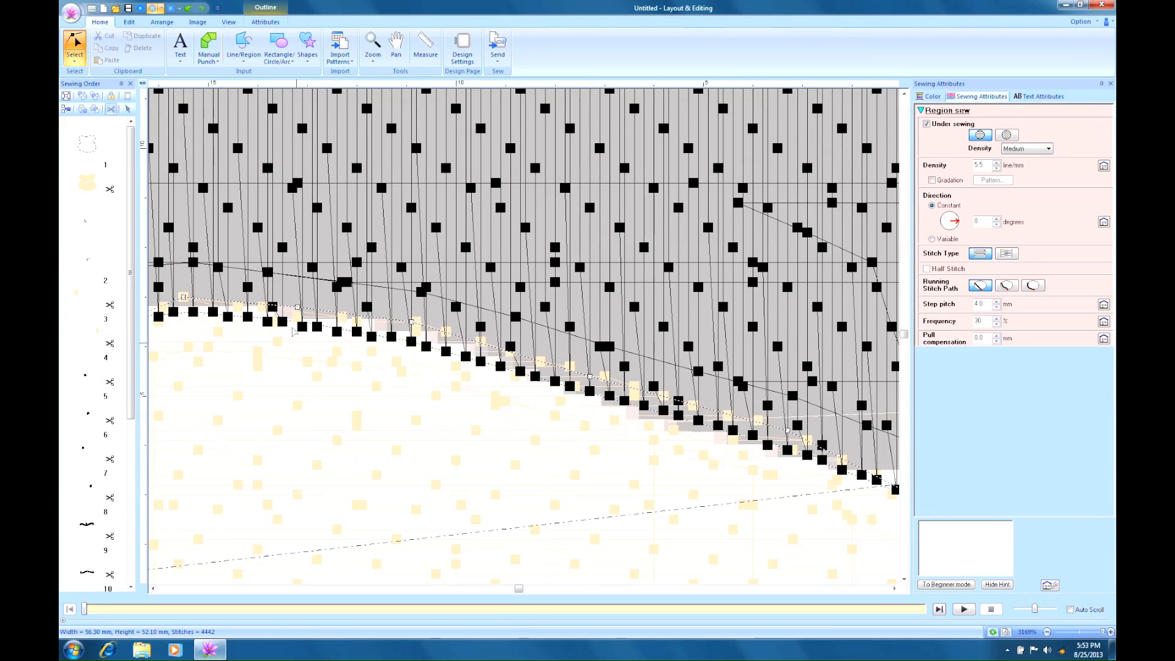
Step: Raise four points of the cream face region's upper edge so that it extends further under the black head region
{"action": "left_click_drag", "start_coordinate": [298, 307], "coordinate": [297, 282]}
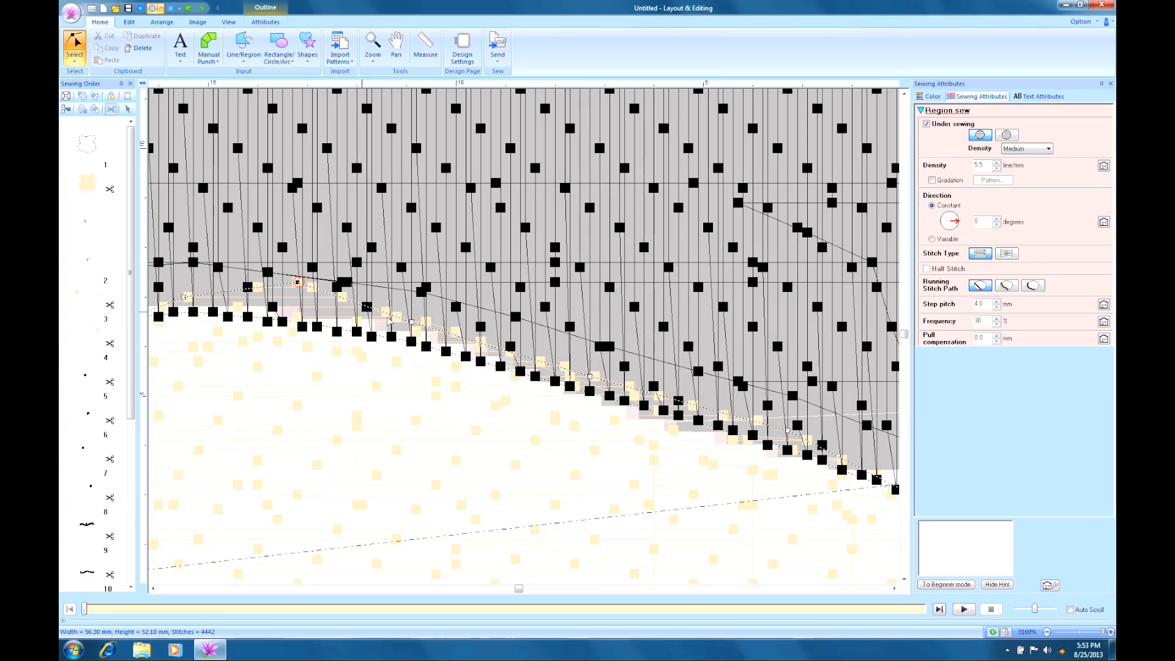
{"action": "left_click_drag", "start_coordinate": [412, 323], "coordinate": [431, 298]}
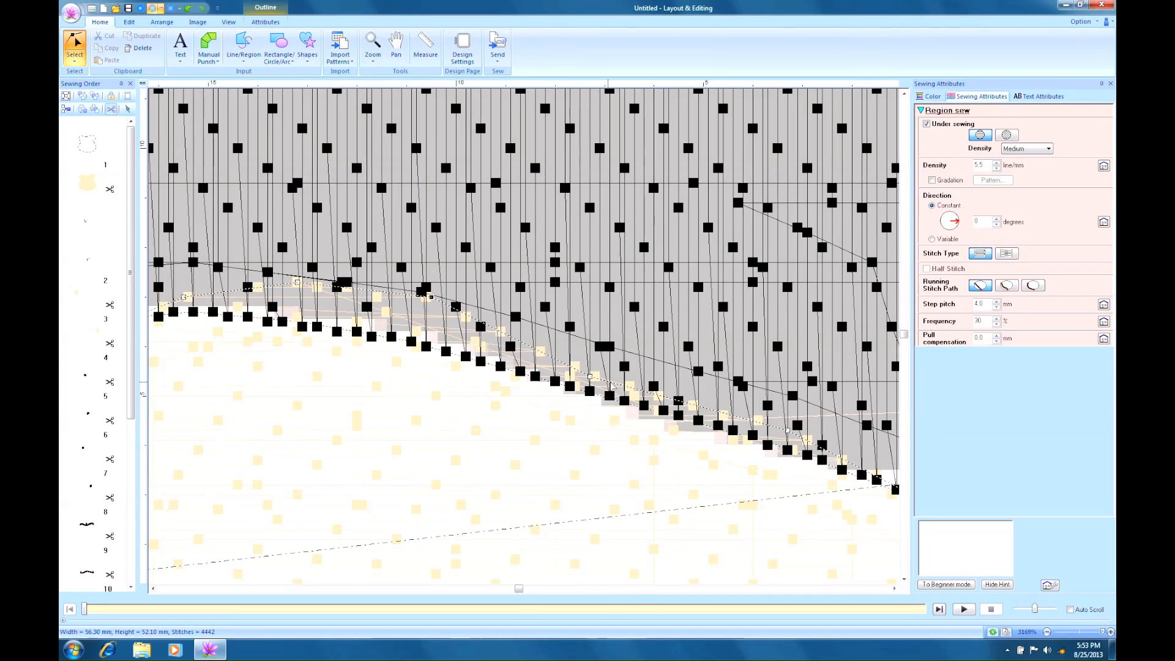
{"action": "left_click_drag", "start_coordinate": [589, 376], "coordinate": [610, 347]}
{"action": "left_click", "coordinate": [787, 430]}
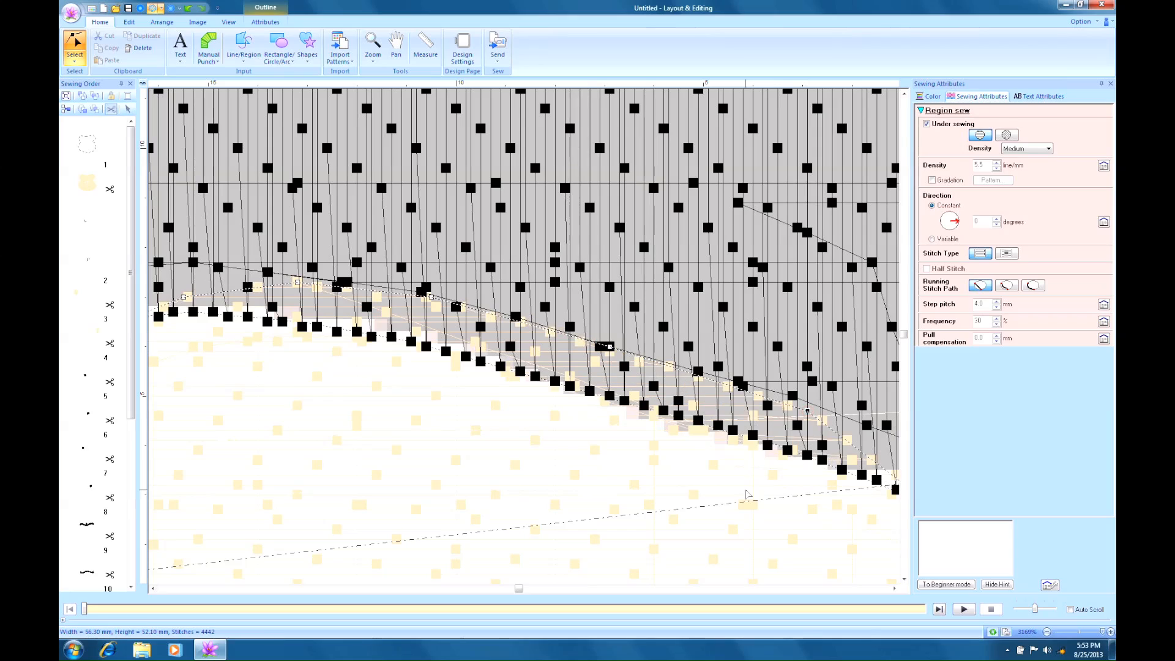